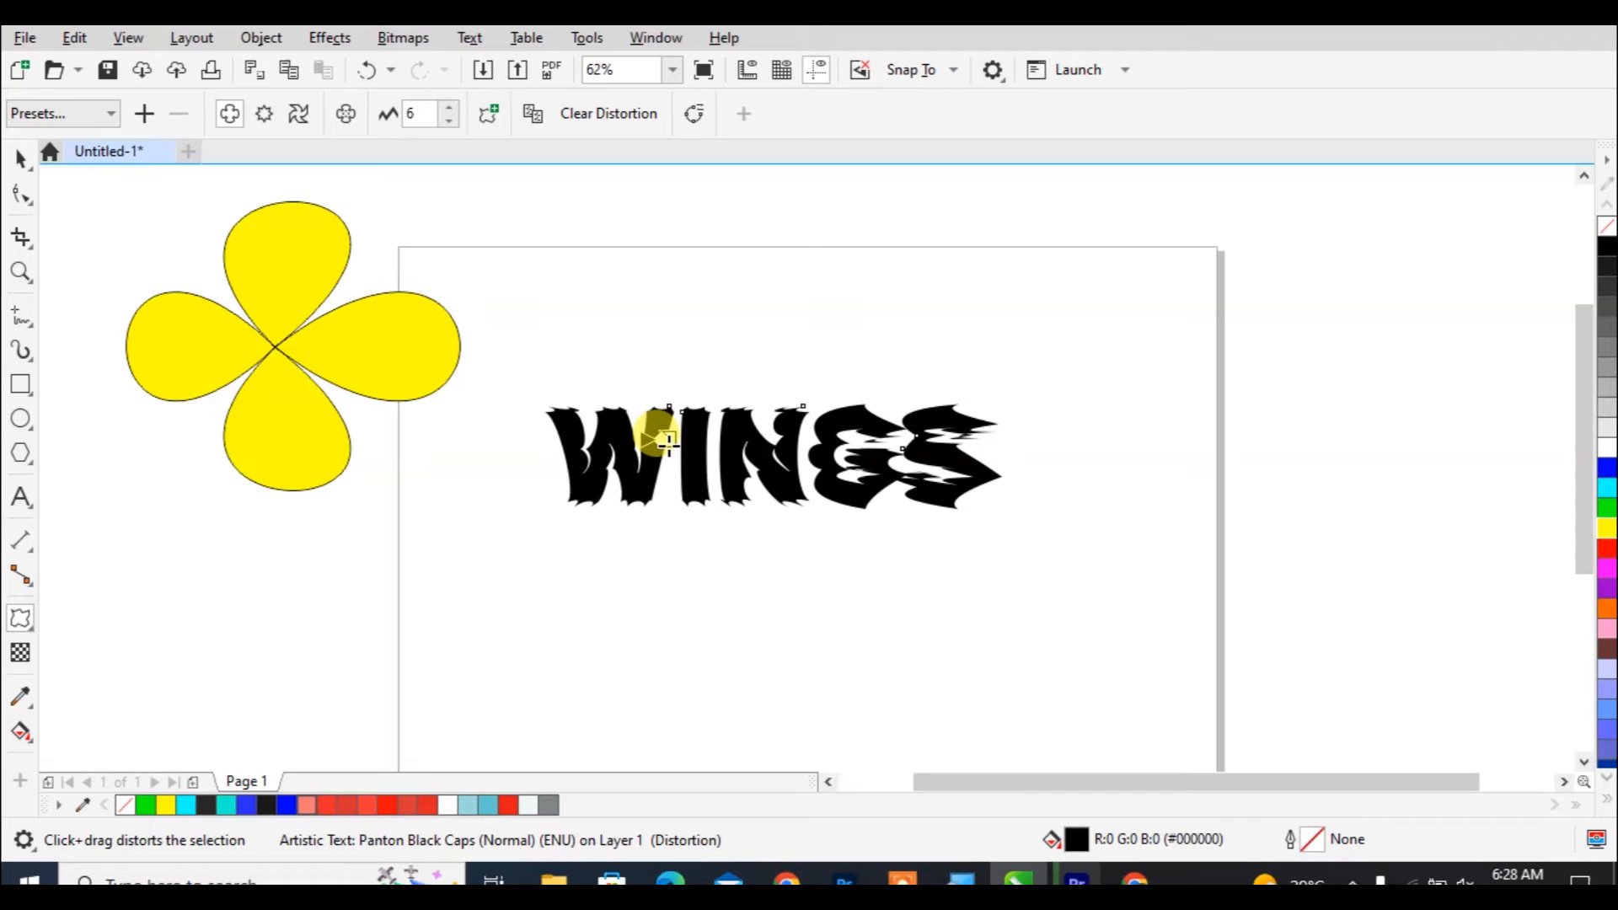
- Undo the last distortion of the WINGS text and apply a milder Push and Pull distortion with amplitude 2
{"action": "key", "text": "ctrl+z"}
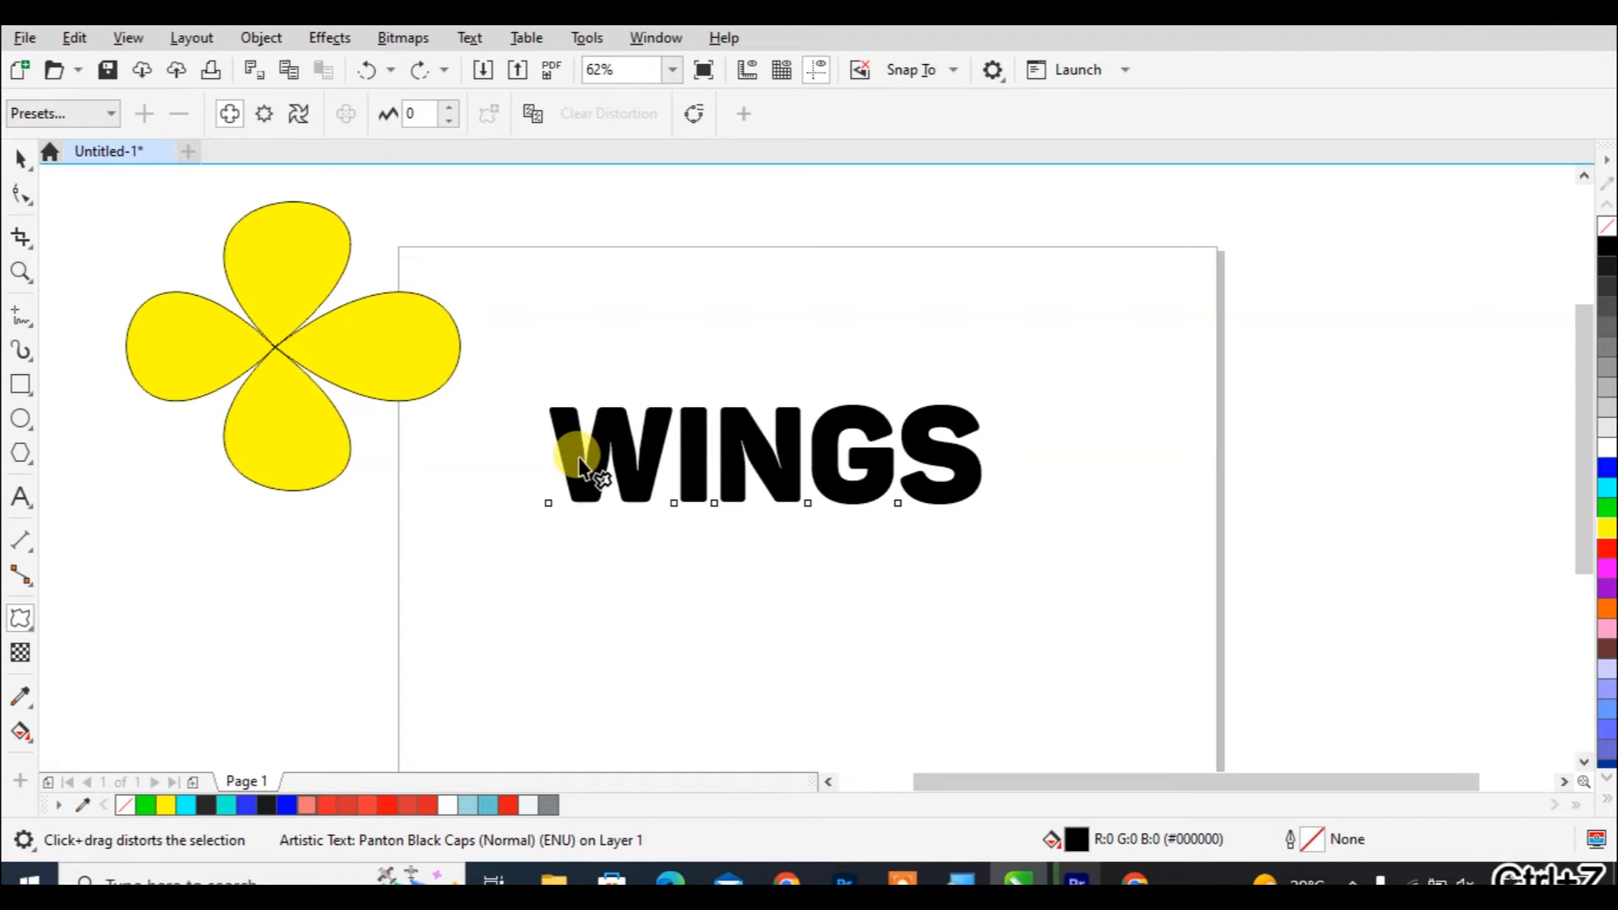
{"action": "mouse_move", "coordinate": [560, 451]}
{"action": "left_mouse_down"}
{"action": "mouse_move", "coordinate": [549, 444]}
{"action": "mouse_move", "coordinate": [563, 448]}
{"action": "left_mouse_up"}
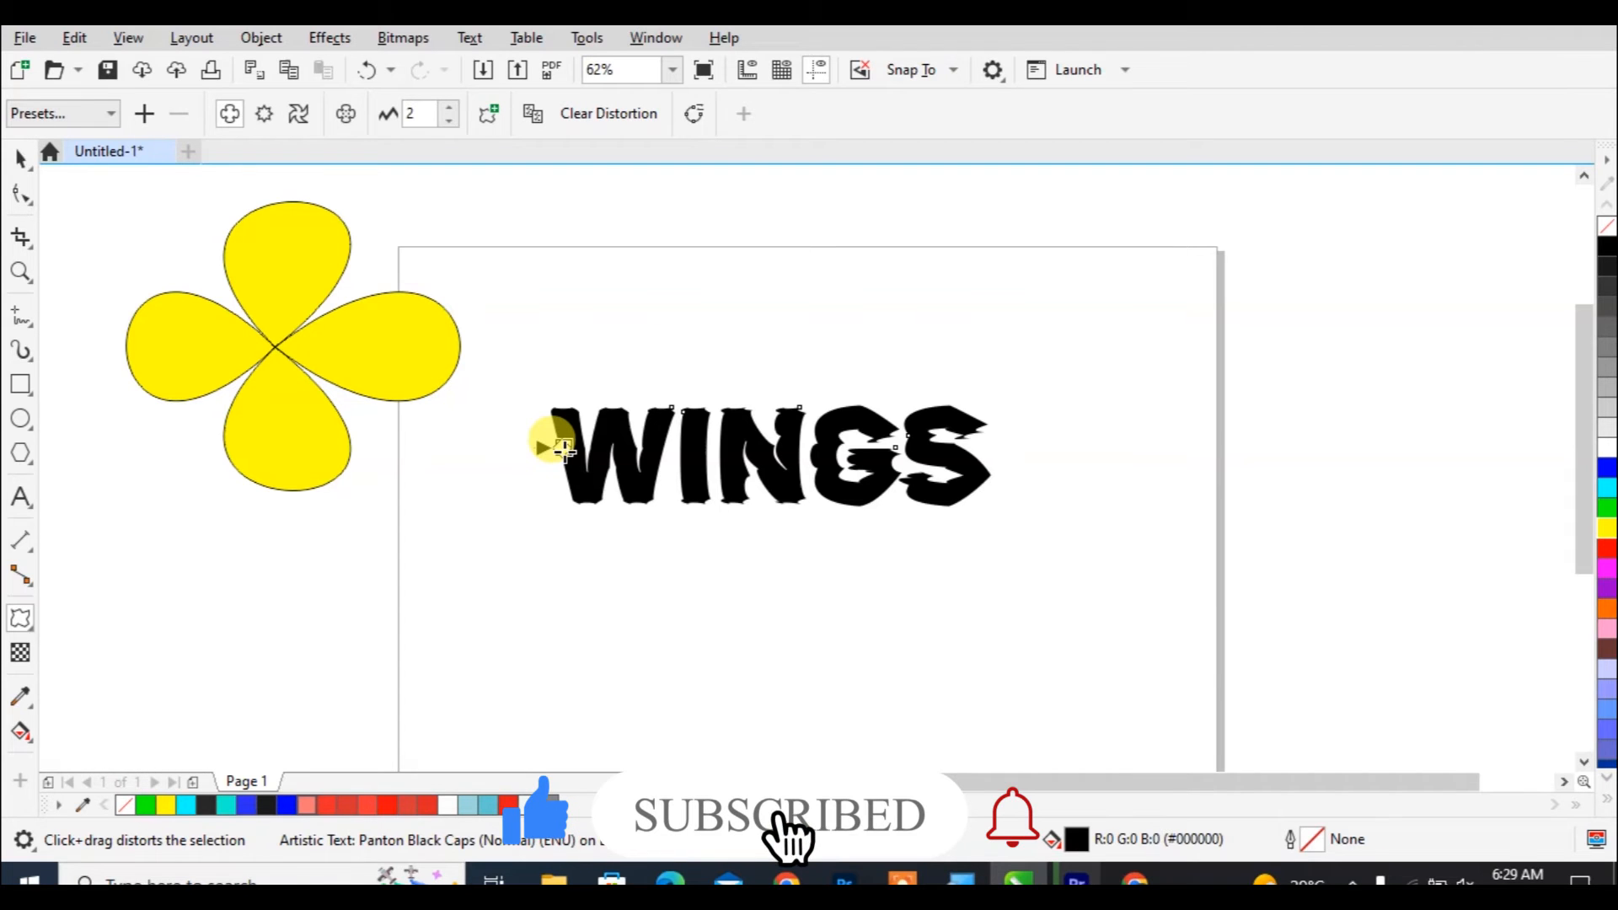
- Delete all objects in the document and draw an ellipse about 3.6 by 3.3 inches on the page
{"action": "key", "text": "ctrl+a"}
{"action": "key", "text": "Delete"}
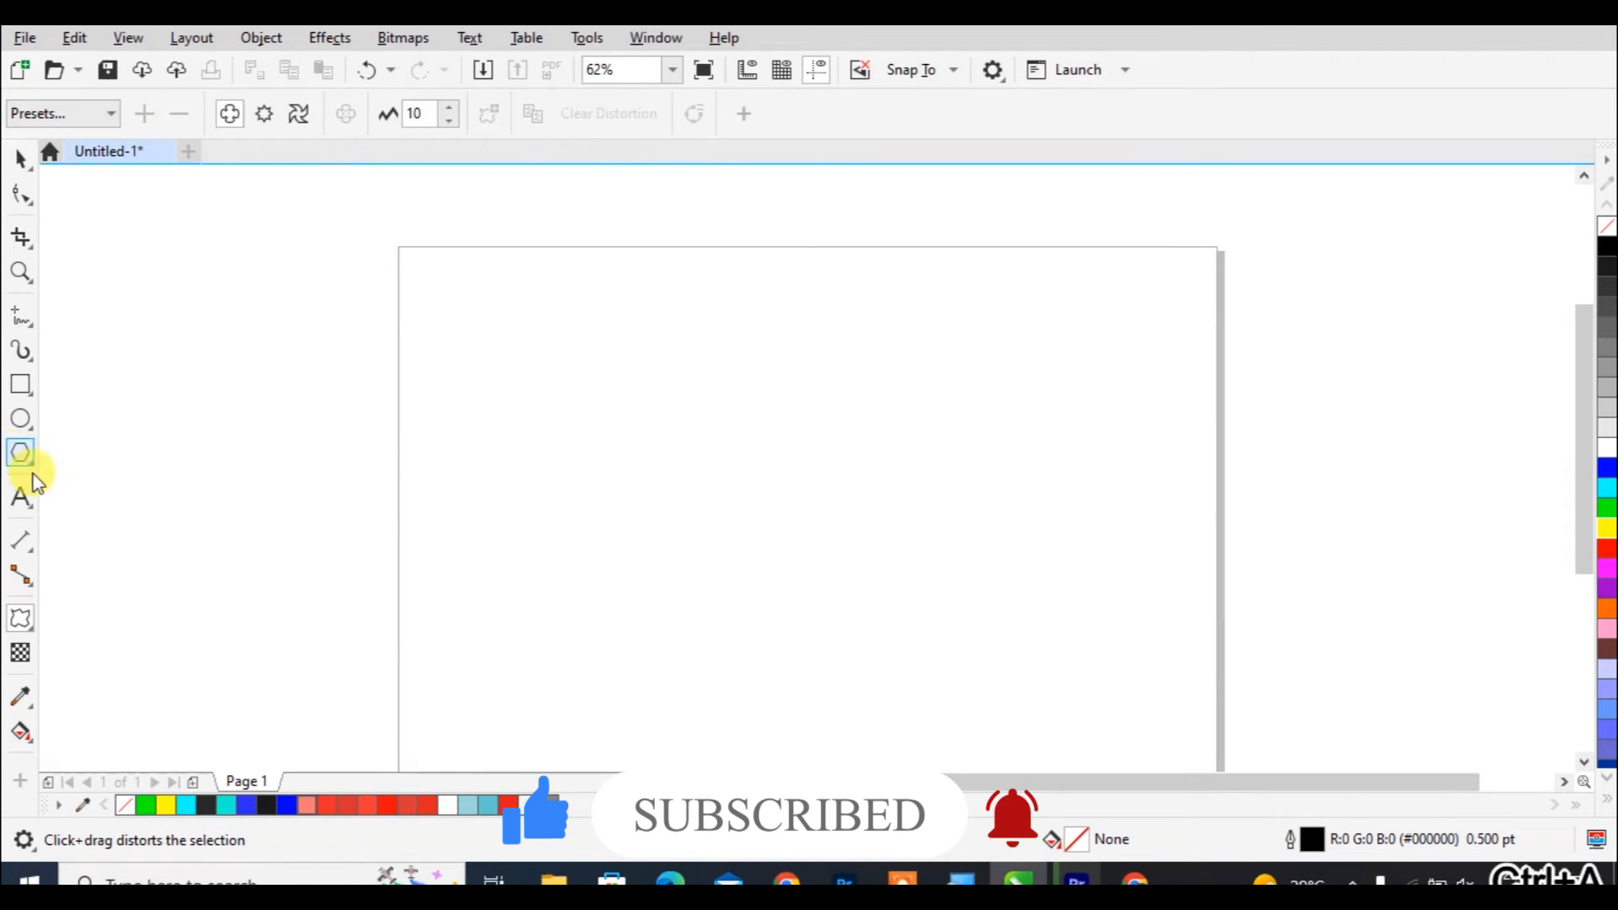
{"action": "left_click", "coordinate": [25, 426]}
{"action": "left_click_drag", "start_coordinate": [600, 286], "coordinate": [856, 516]}
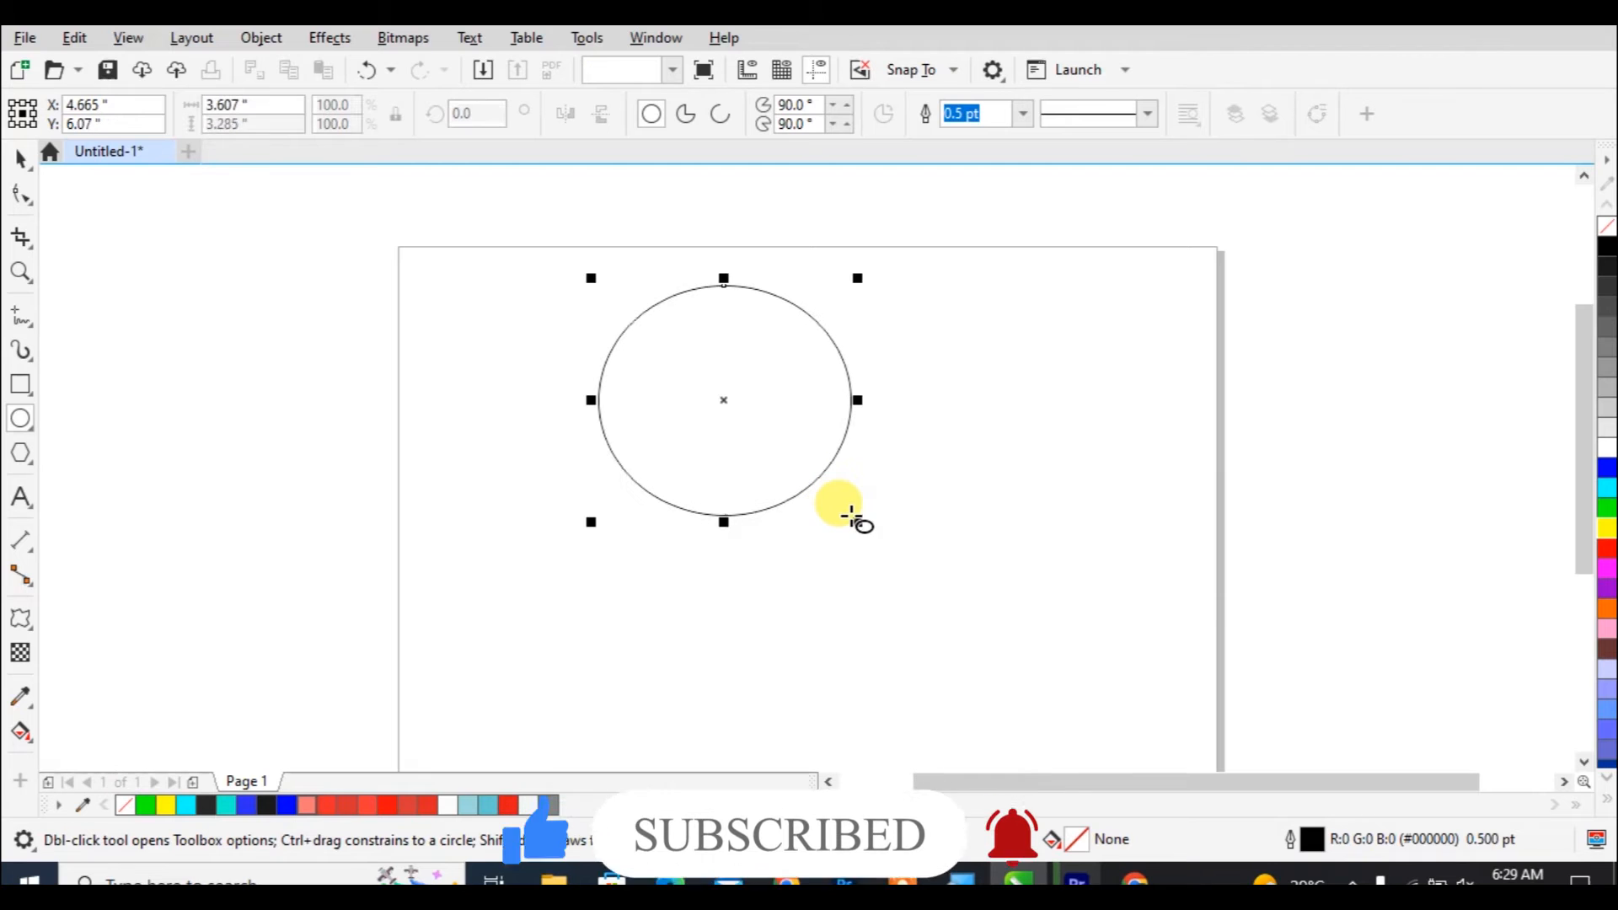
- Apply a Zipper distortion with amplitude 76 and frequency 5 to the ellipse, outward from near its centre
{"action": "left_click", "coordinate": [21, 624]}
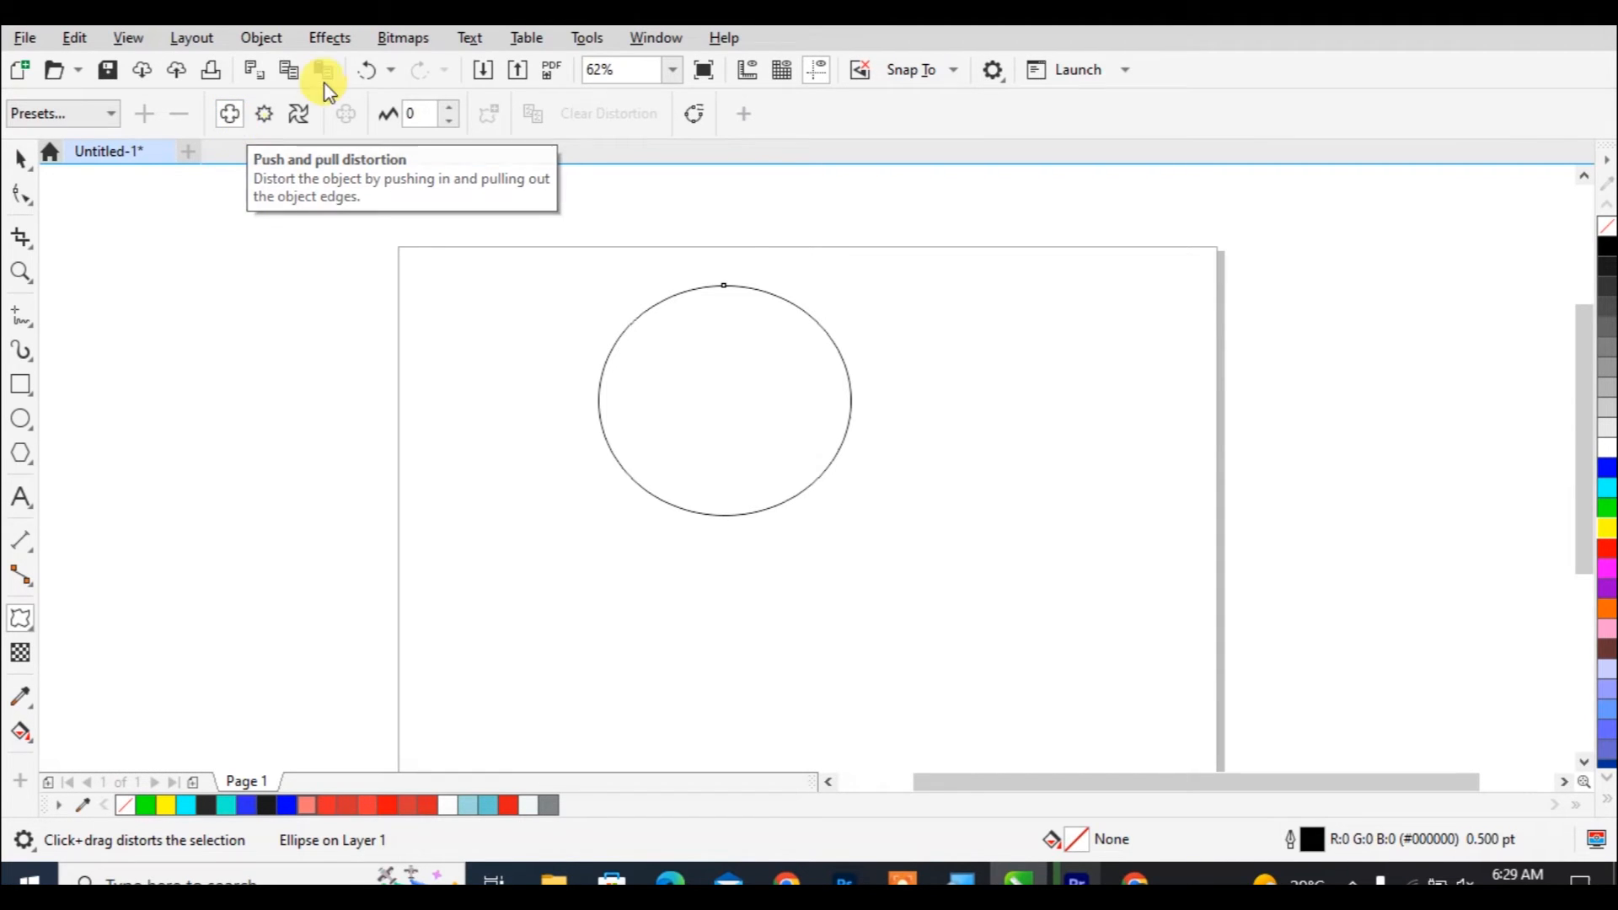
{"action": "left_click", "coordinate": [262, 118]}
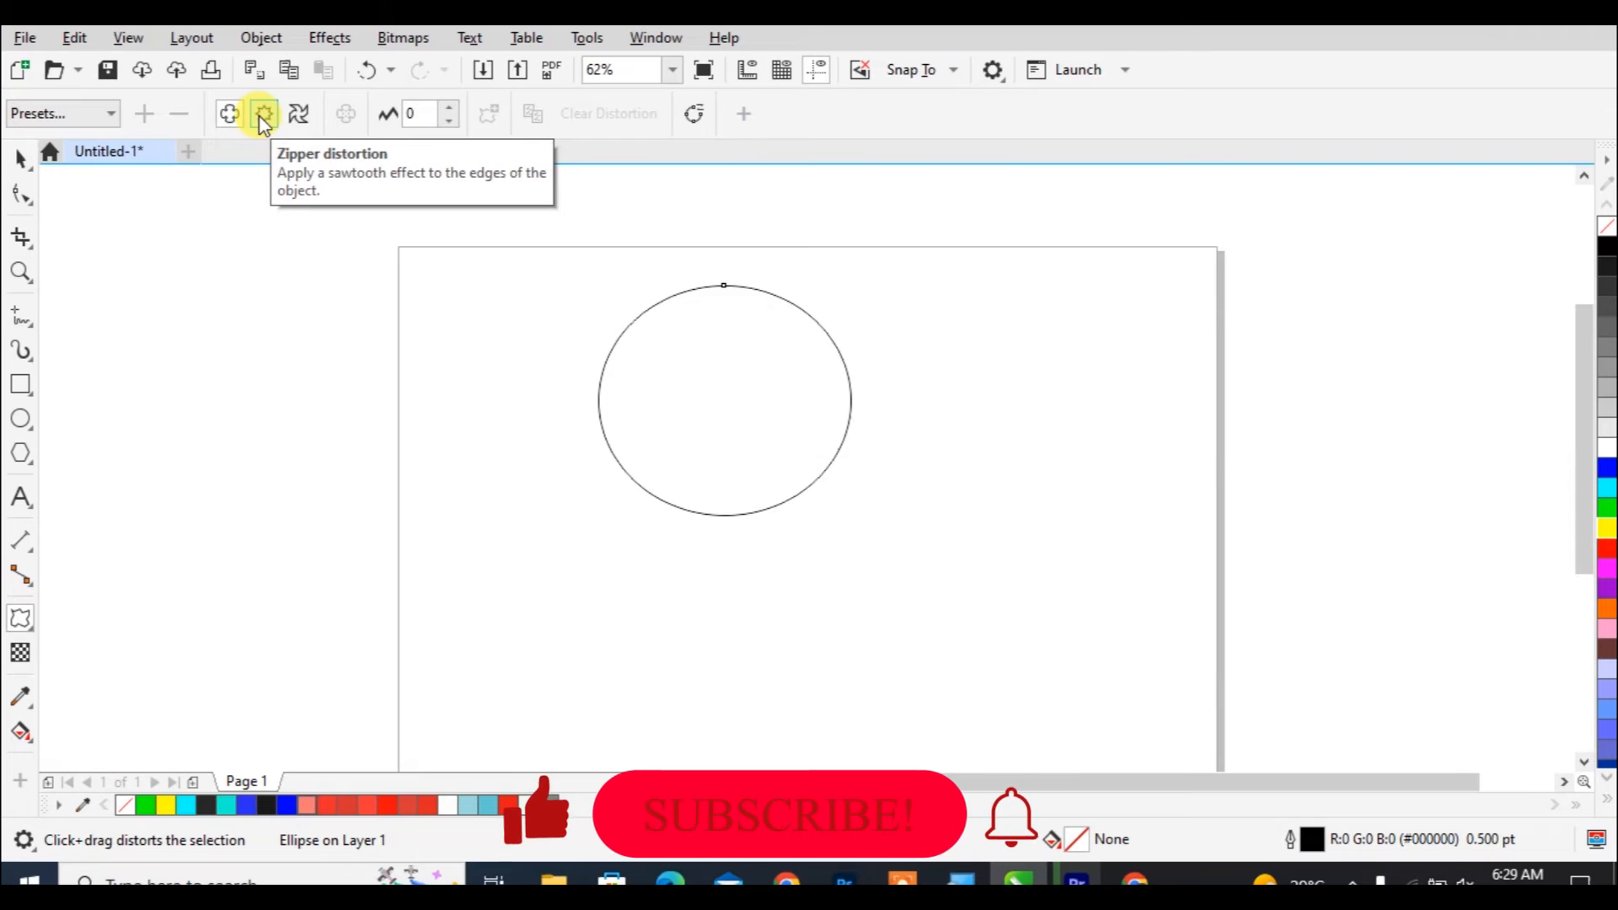
{"action": "left_click", "coordinate": [299, 116]}
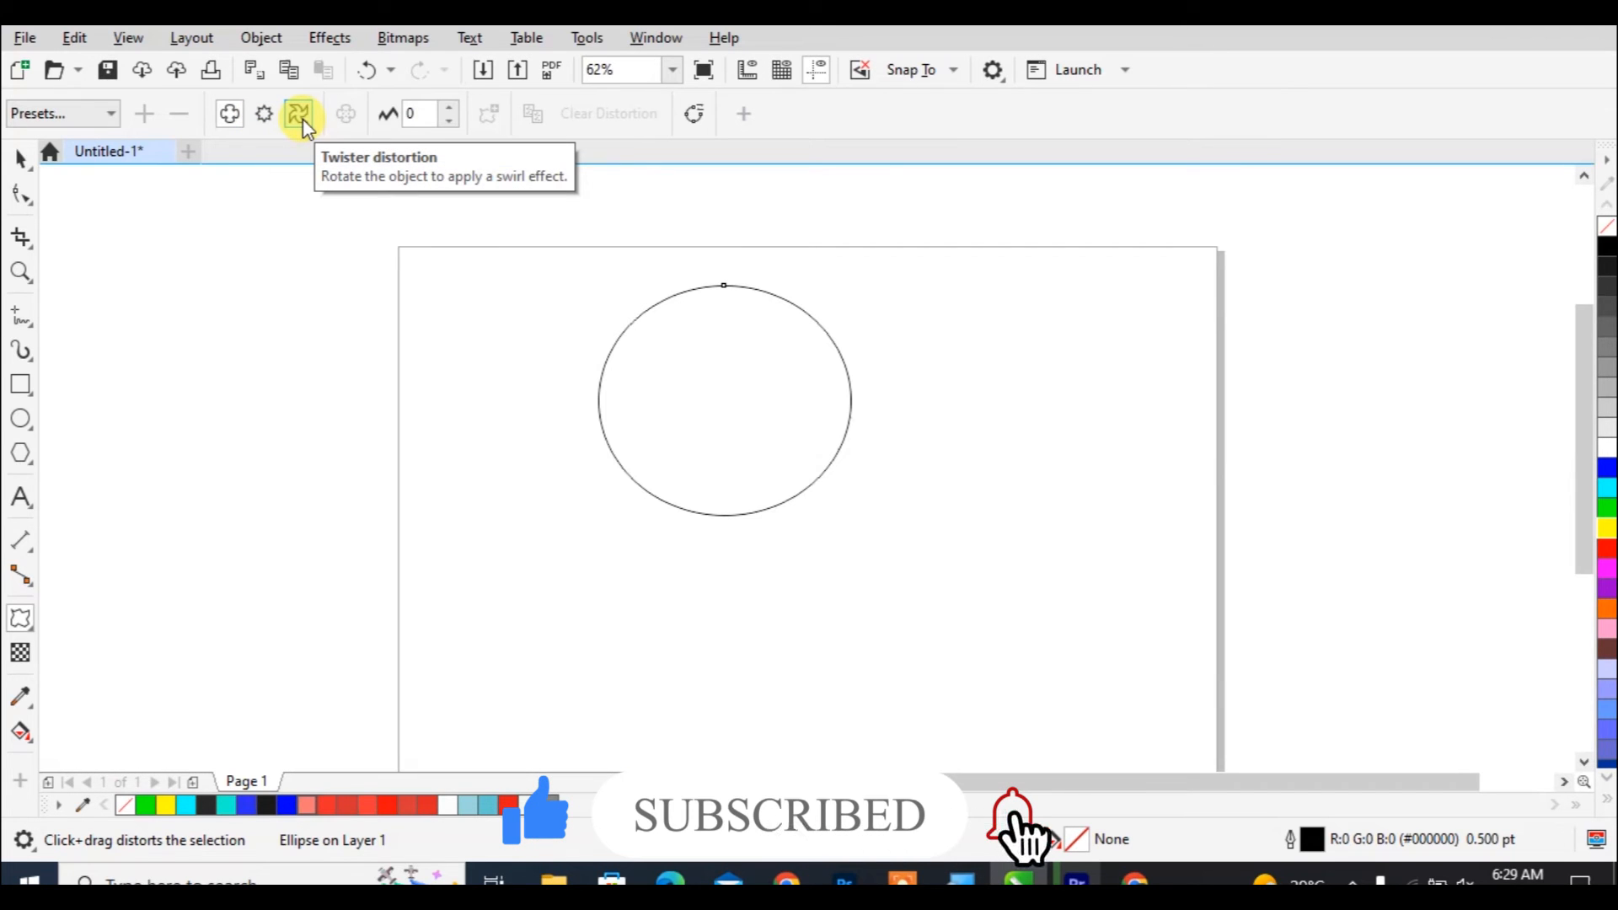
{"action": "left_click", "coordinate": [234, 118]}
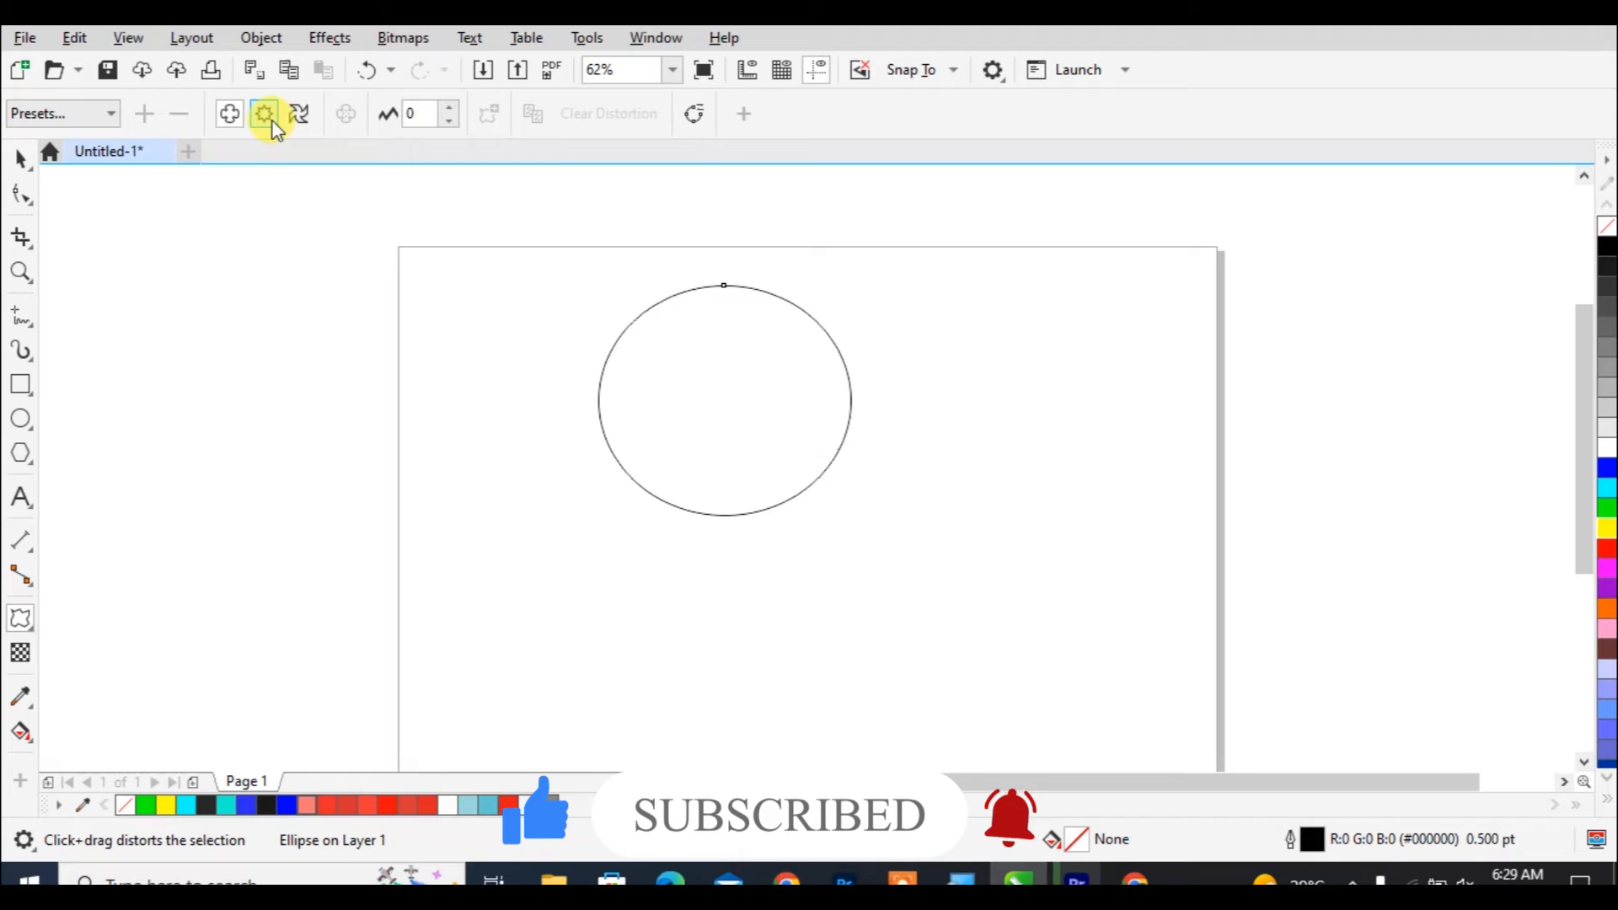
{"action": "left_click", "coordinate": [265, 115]}
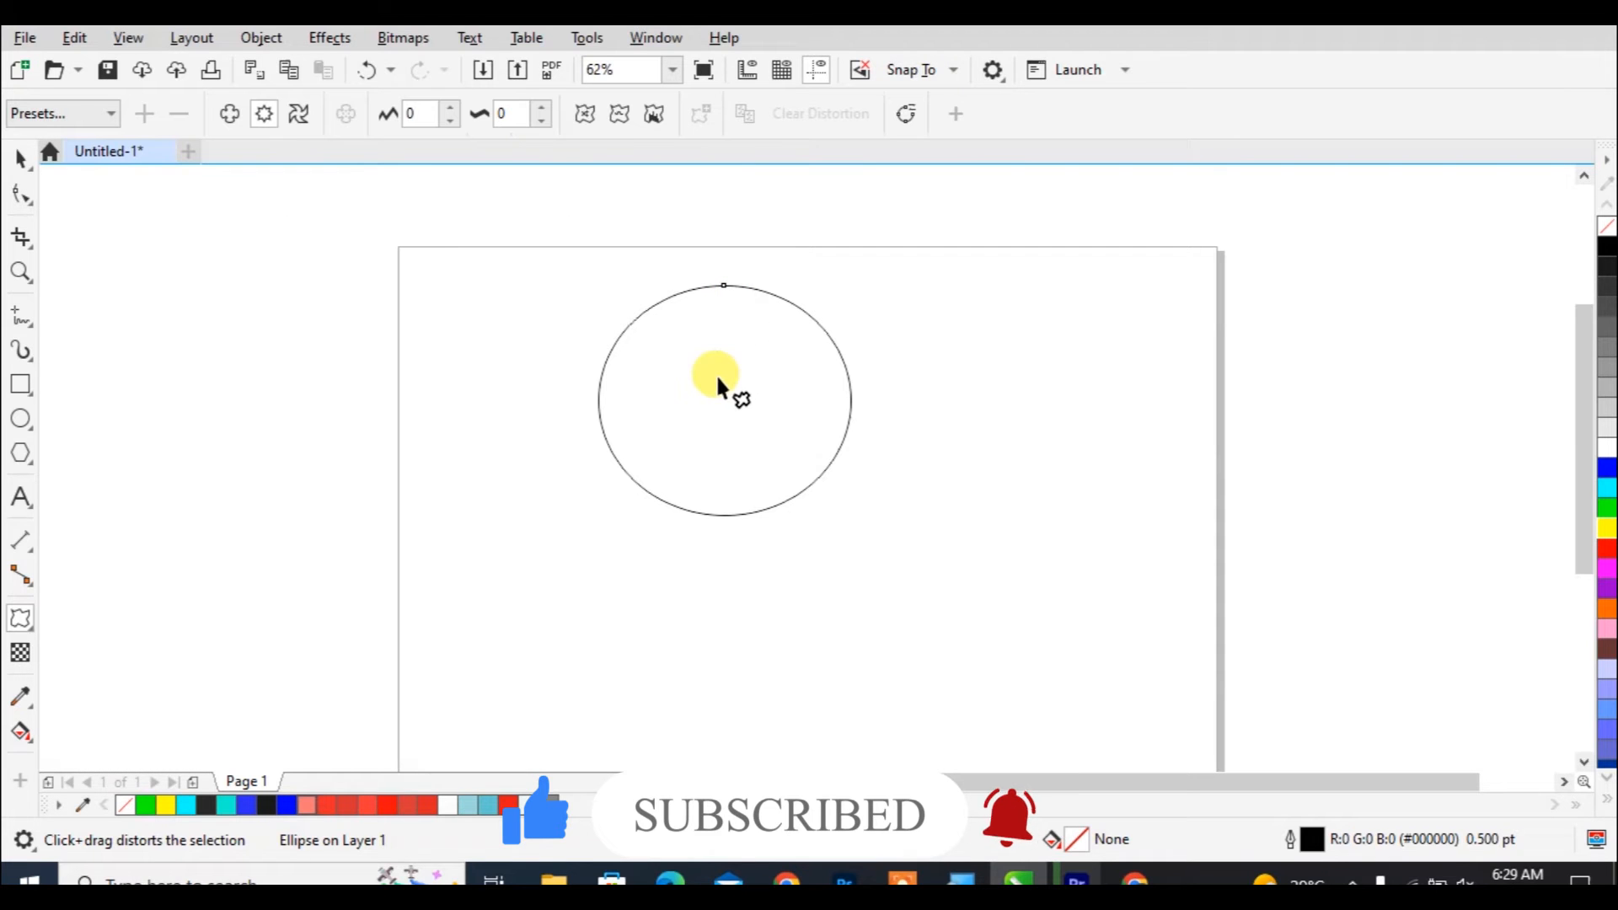
{"action": "left_click_drag", "start_coordinate": [703, 393], "coordinate": [858, 404]}
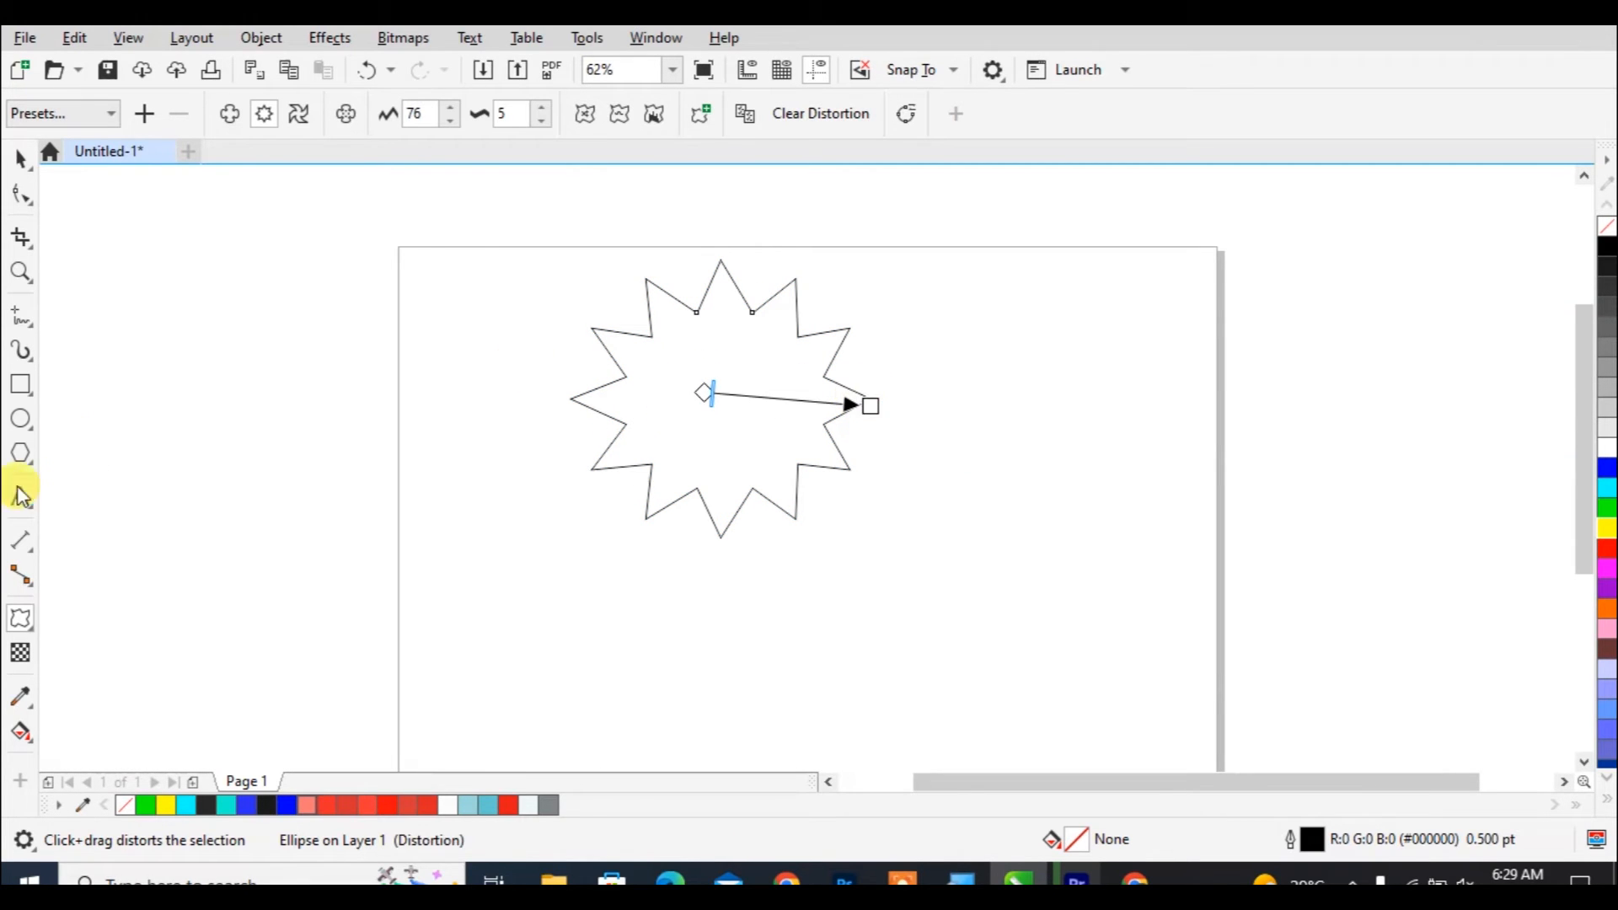
- Draw a six-pointed star below the distorted ellipse, near the page's lower right corner
{"action": "left_click", "coordinate": [25, 390]}
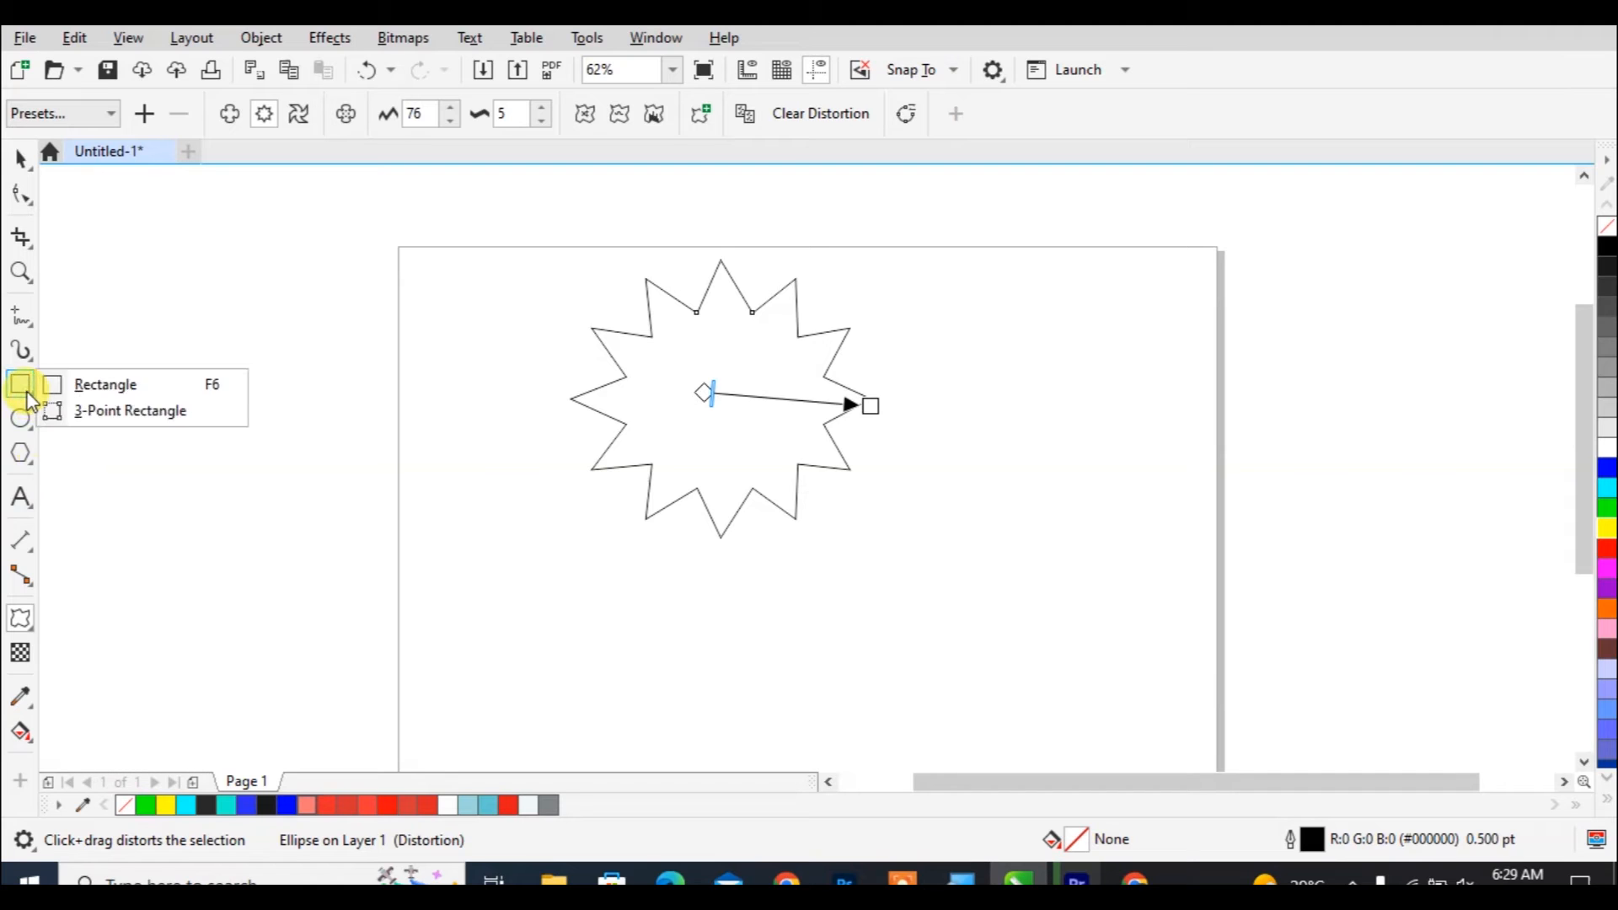
{"action": "left_click", "coordinate": [32, 359]}
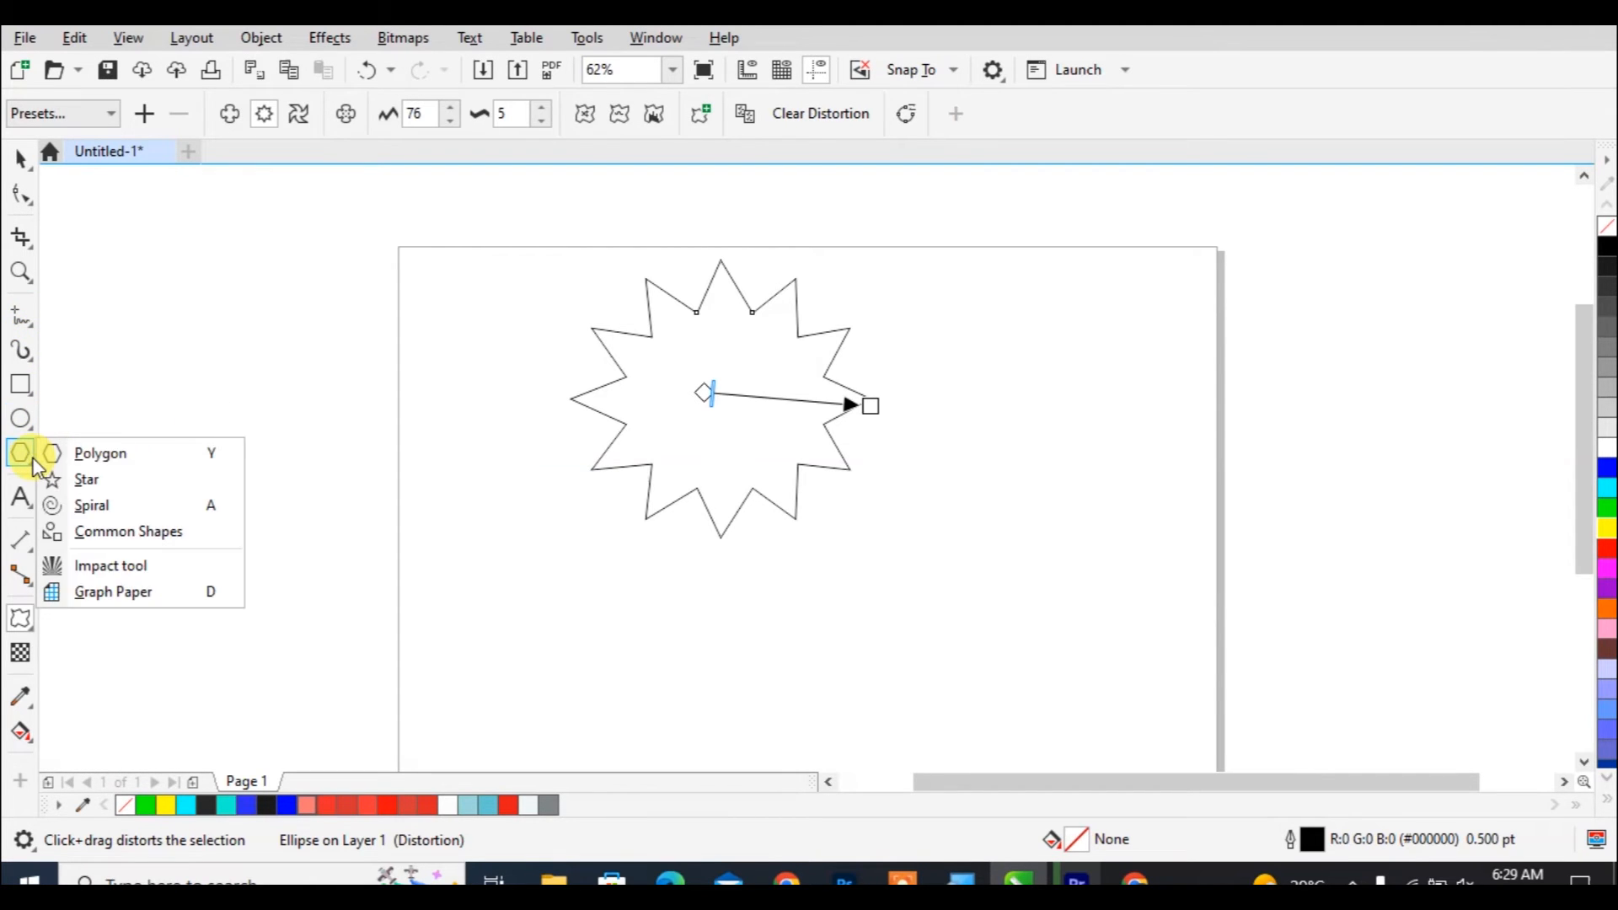
{"action": "left_click", "coordinate": [59, 480]}
{"action": "left_click_drag", "start_coordinate": [856, 583], "coordinate": [1099, 724]}
- Apply a Zipper distortion with amplitude 36 and frequency 5 to the six-pointed star and deselect it
{"action": "left_click", "coordinate": [15, 621]}
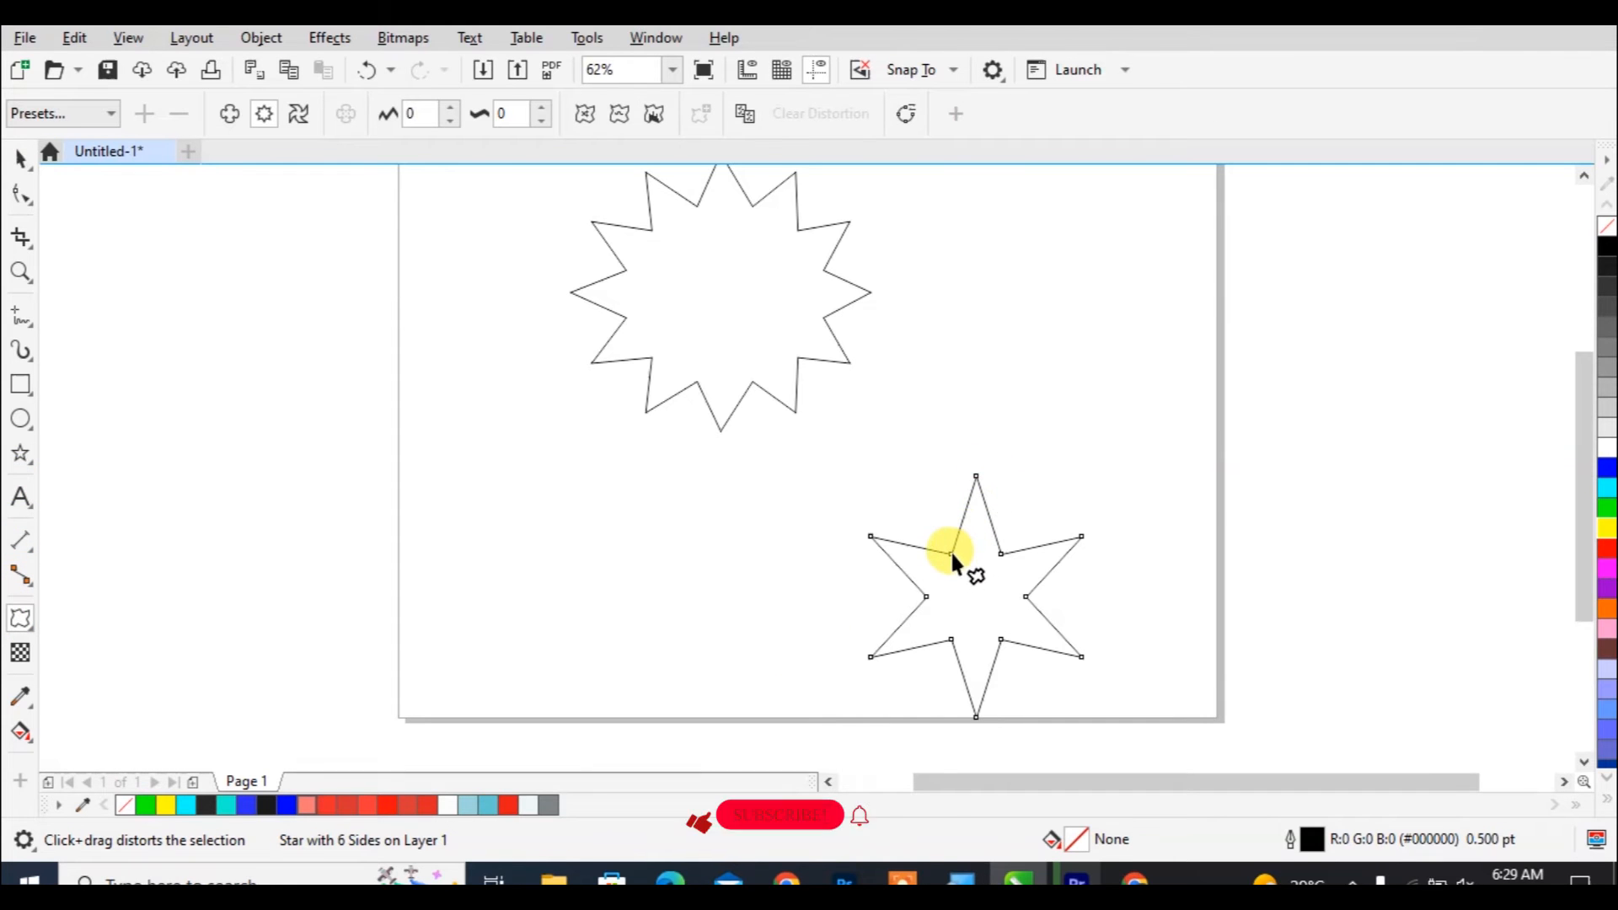
{"action": "mouse_move", "coordinate": [967, 584]}
{"action": "left_mouse_down"}
{"action": "mouse_move", "coordinate": [1148, 587]}
{"action": "mouse_move", "coordinate": [1018, 608]}
{"action": "mouse_move", "coordinate": [1055, 602]}
{"action": "left_mouse_up"}
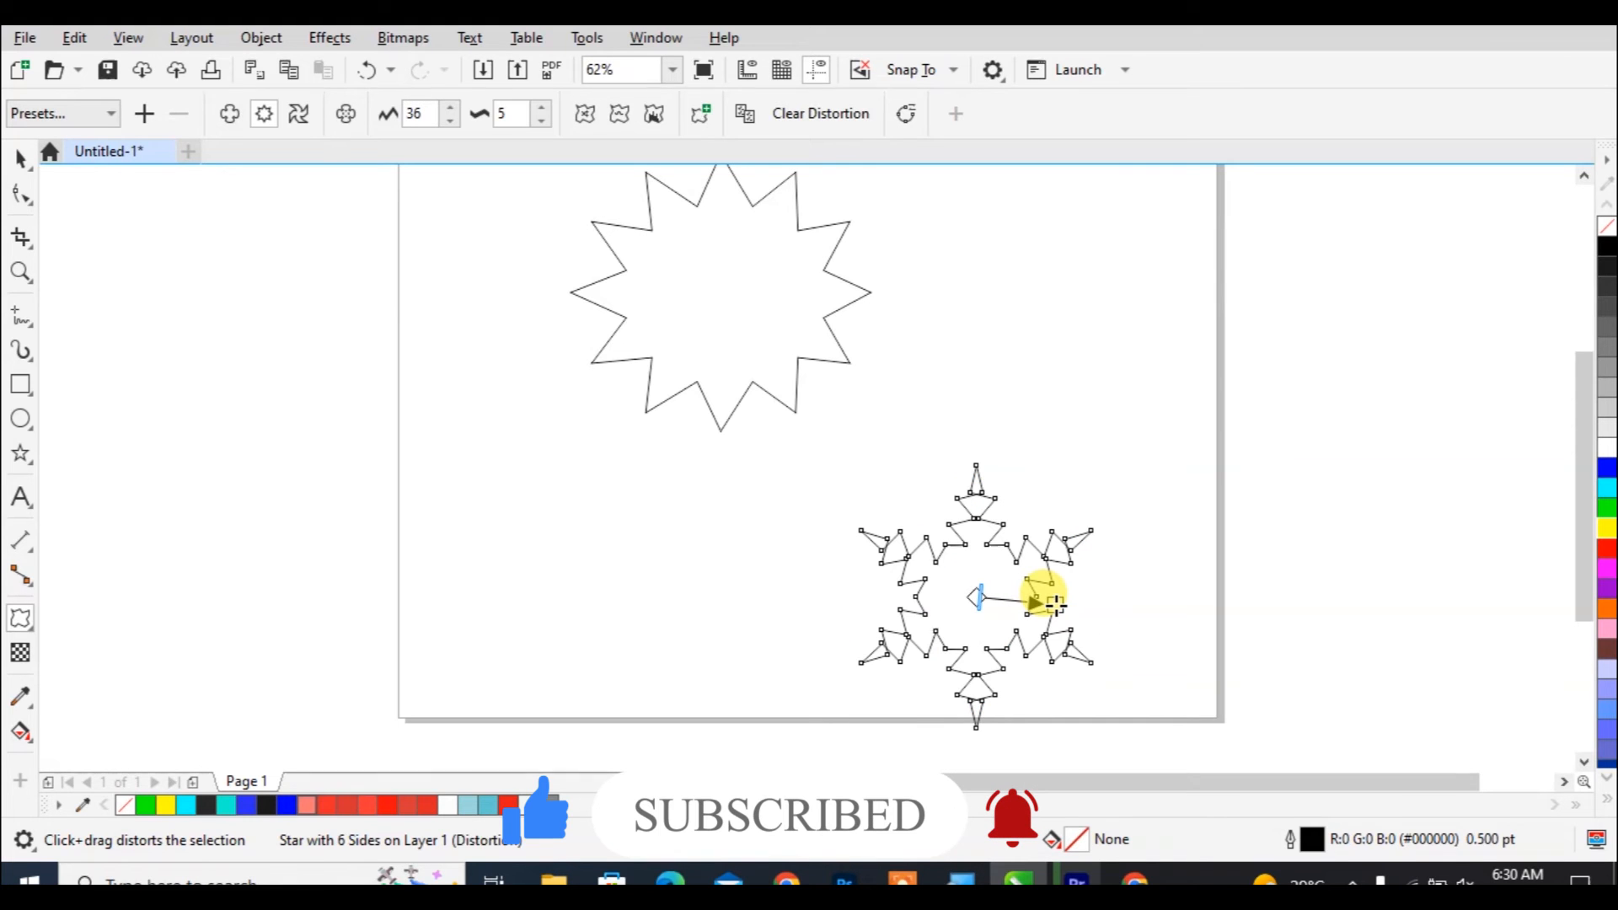
{"action": "left_click", "coordinate": [934, 362]}
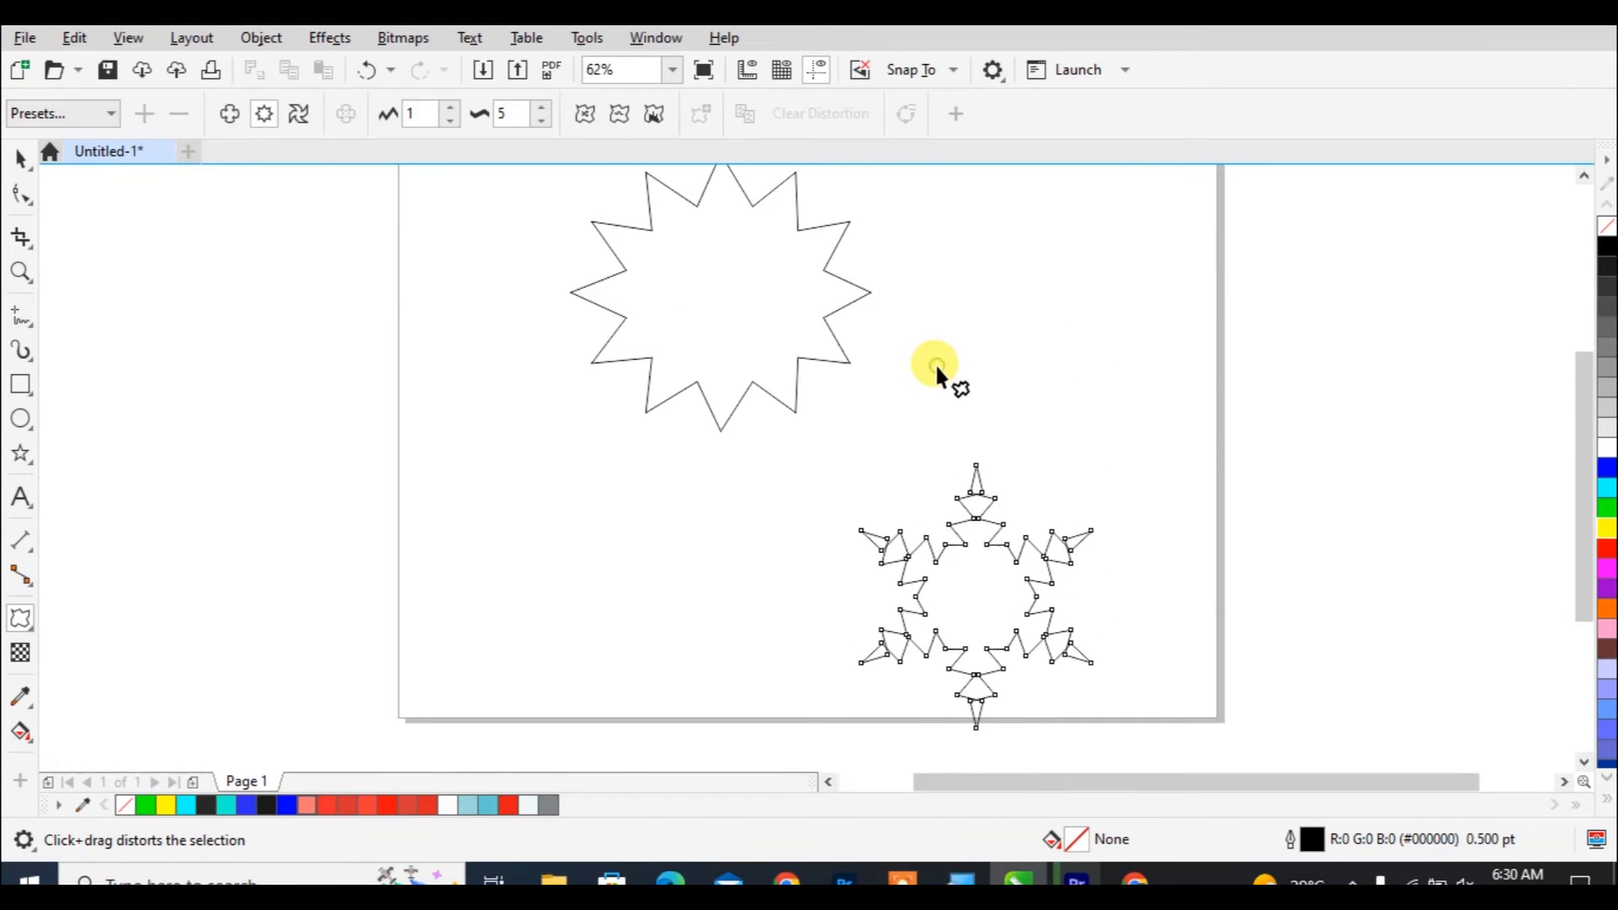
- Delete both distorted shapes and draw an ellipse about 4.0 by 3.5 inches on the page
{"action": "key", "text": "ctrl+a"}
{"action": "key", "text": "Delete"}
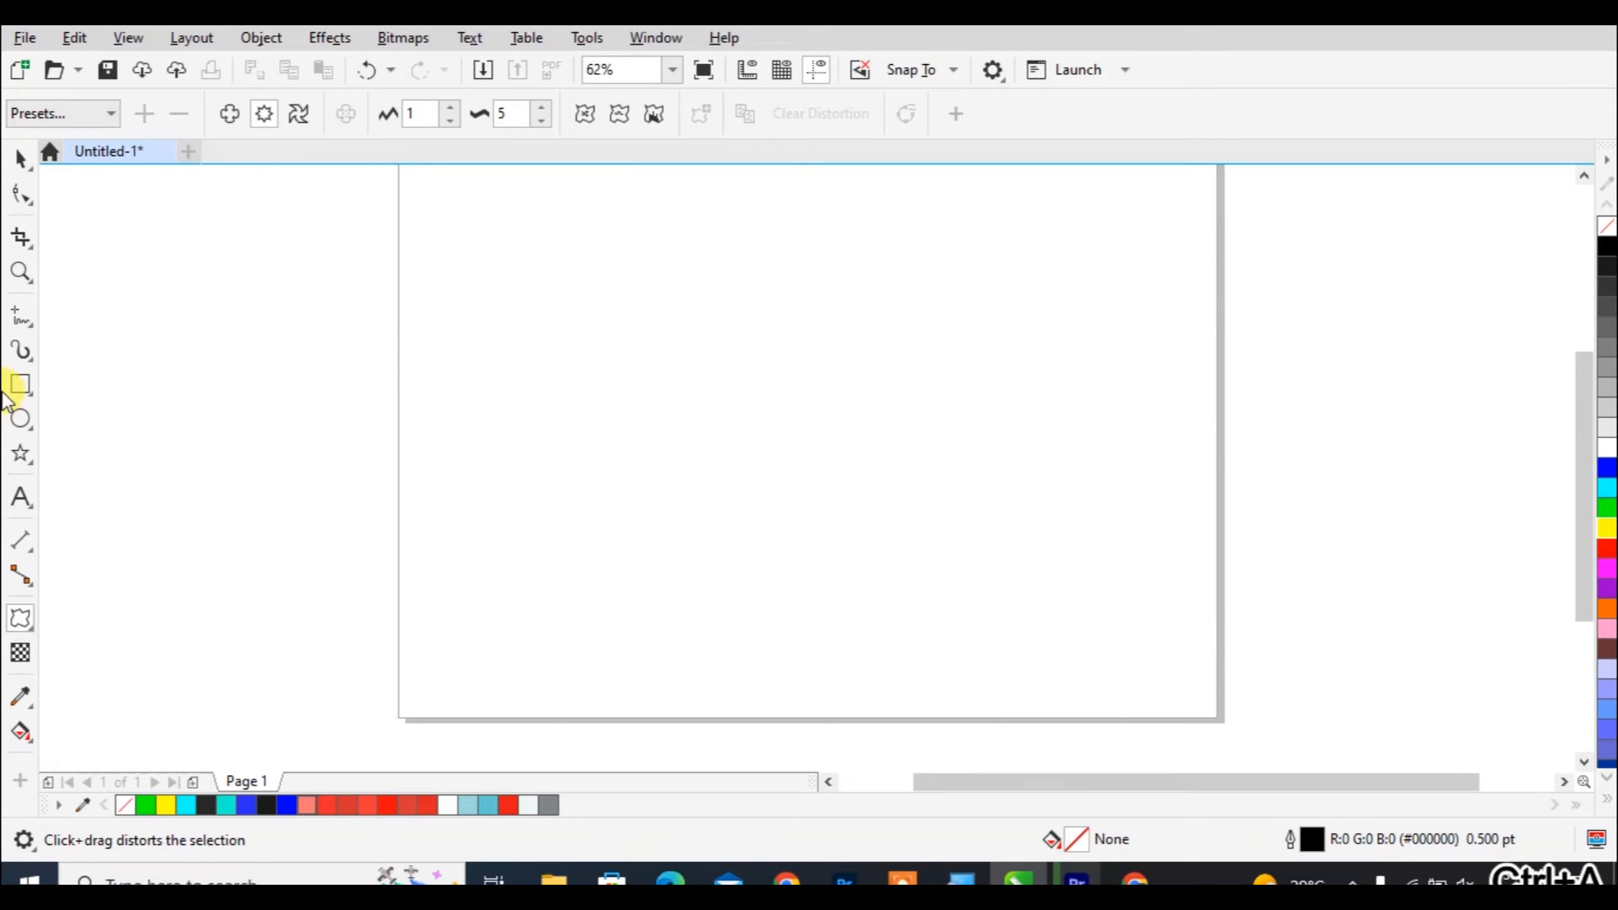
{"action": "left_click", "coordinate": [21, 419]}
{"action": "left_click_drag", "start_coordinate": [669, 260], "coordinate": [952, 499]}
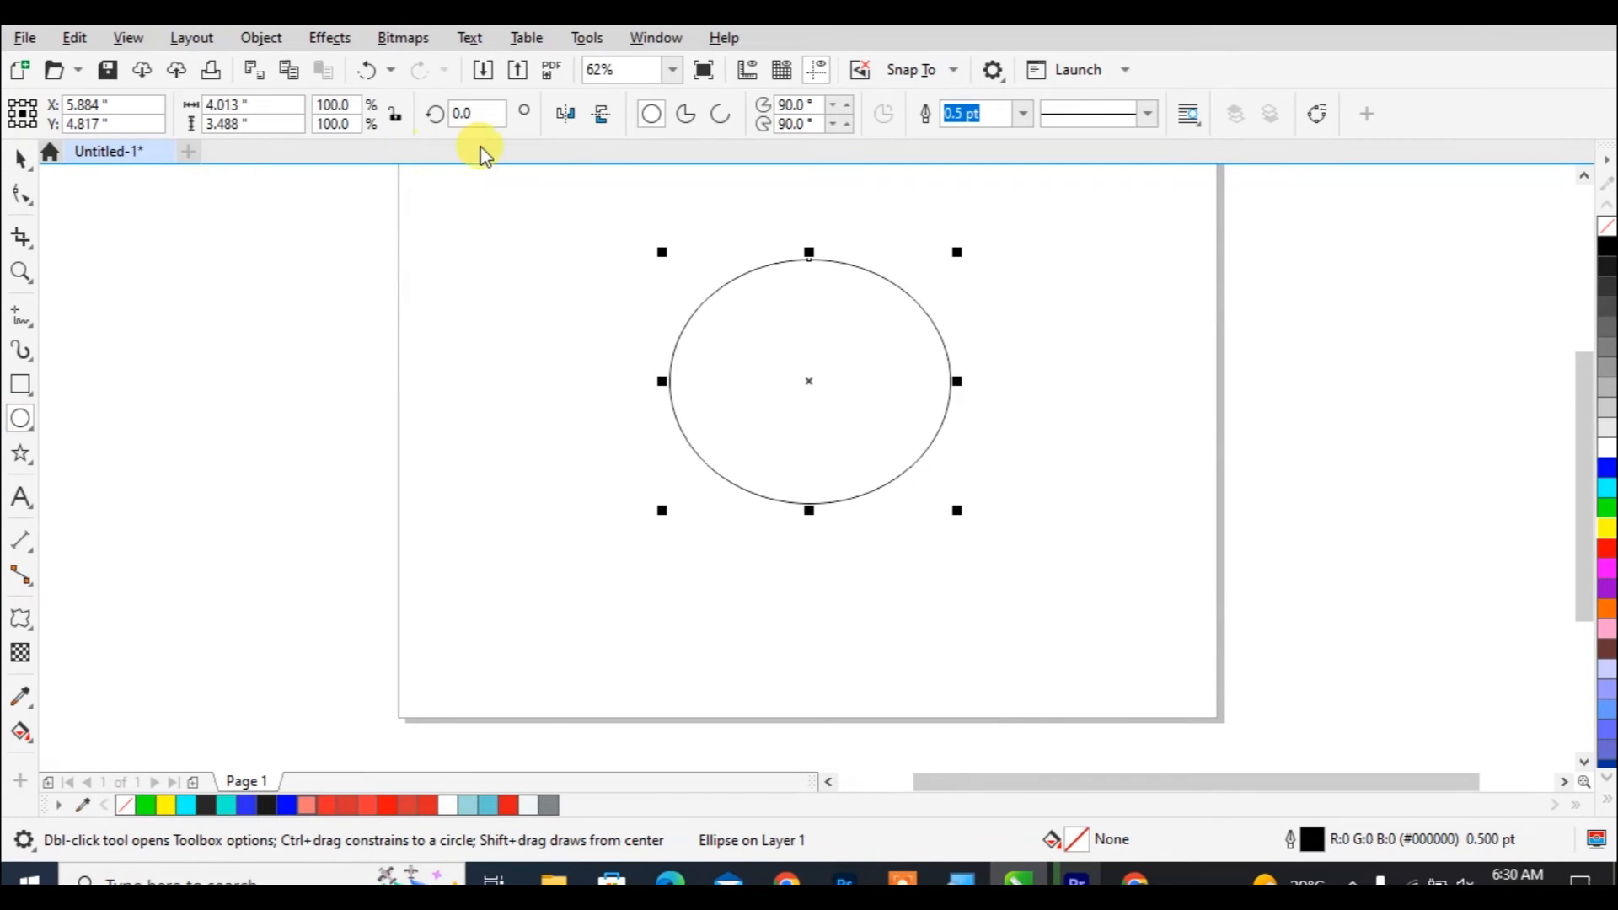
- Try Twister distortions on the ellipse, ending with a counterclockwise swirl of 4 full rotations and 182 additional degrees
{"action": "left_click", "coordinate": [25, 619]}
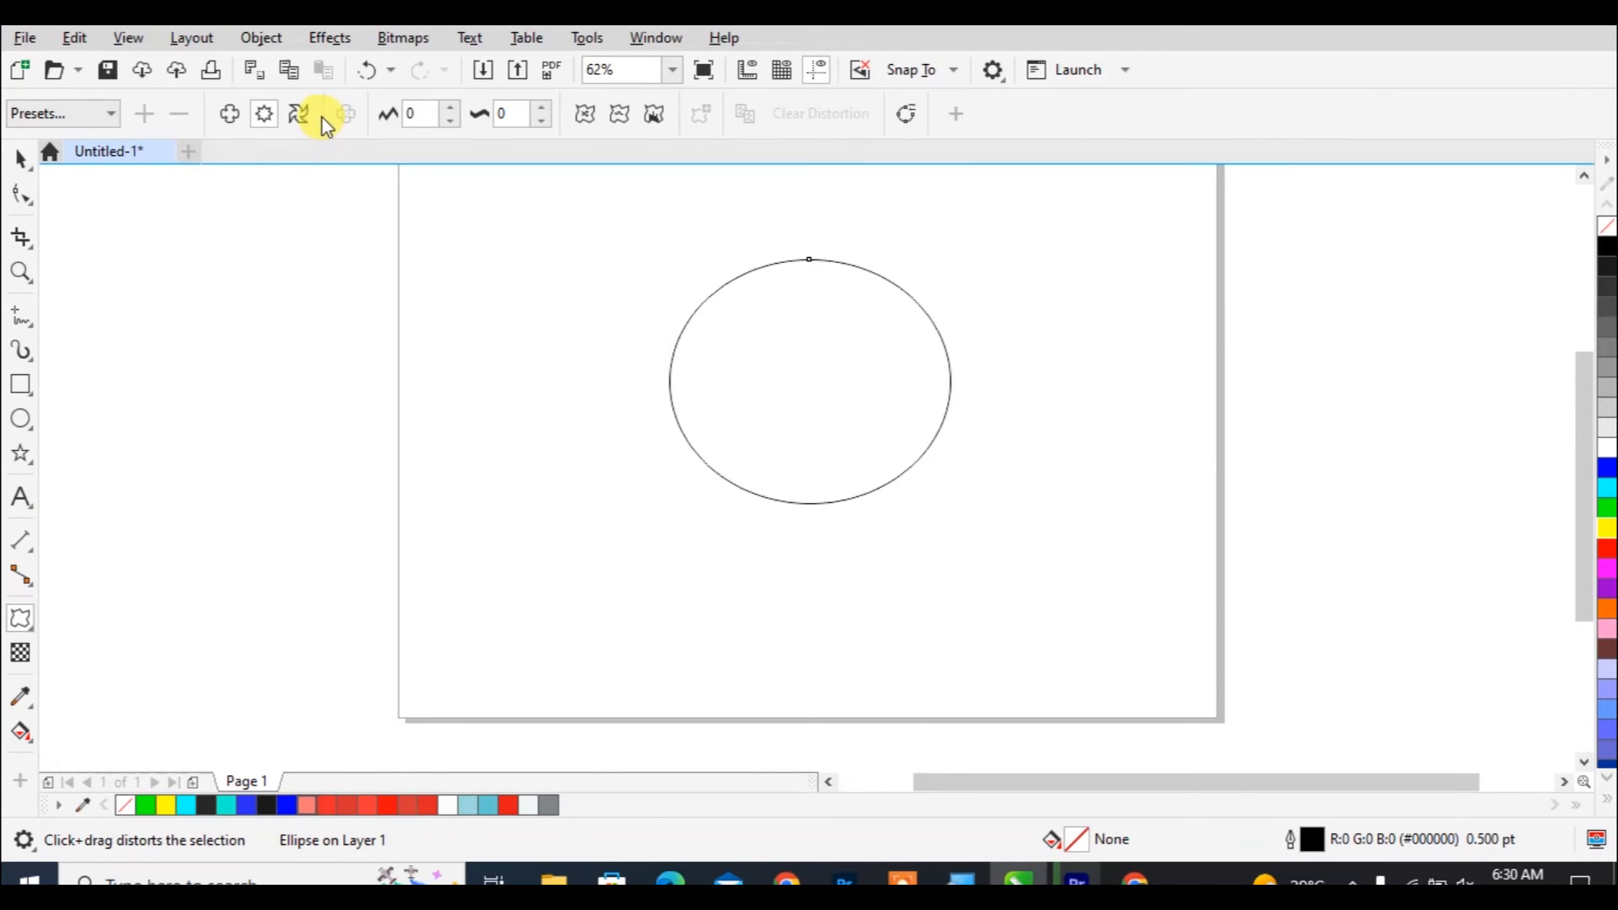
{"action": "left_click", "coordinate": [298, 115]}
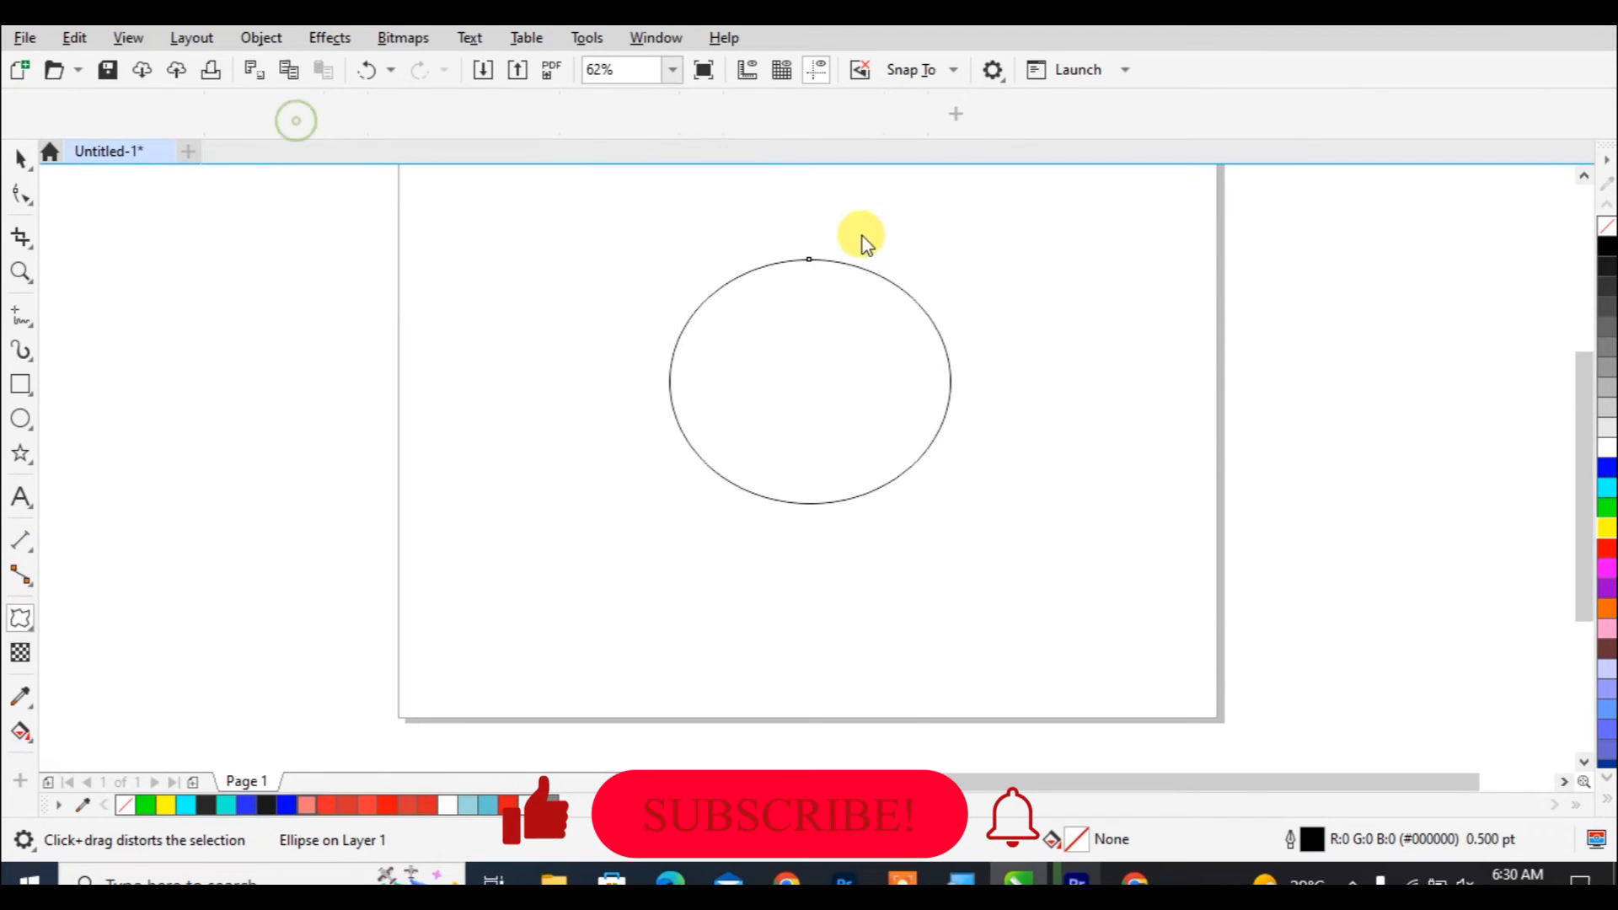
{"action": "left_click_drag", "start_coordinate": [813, 365], "coordinate": [989, 413]}
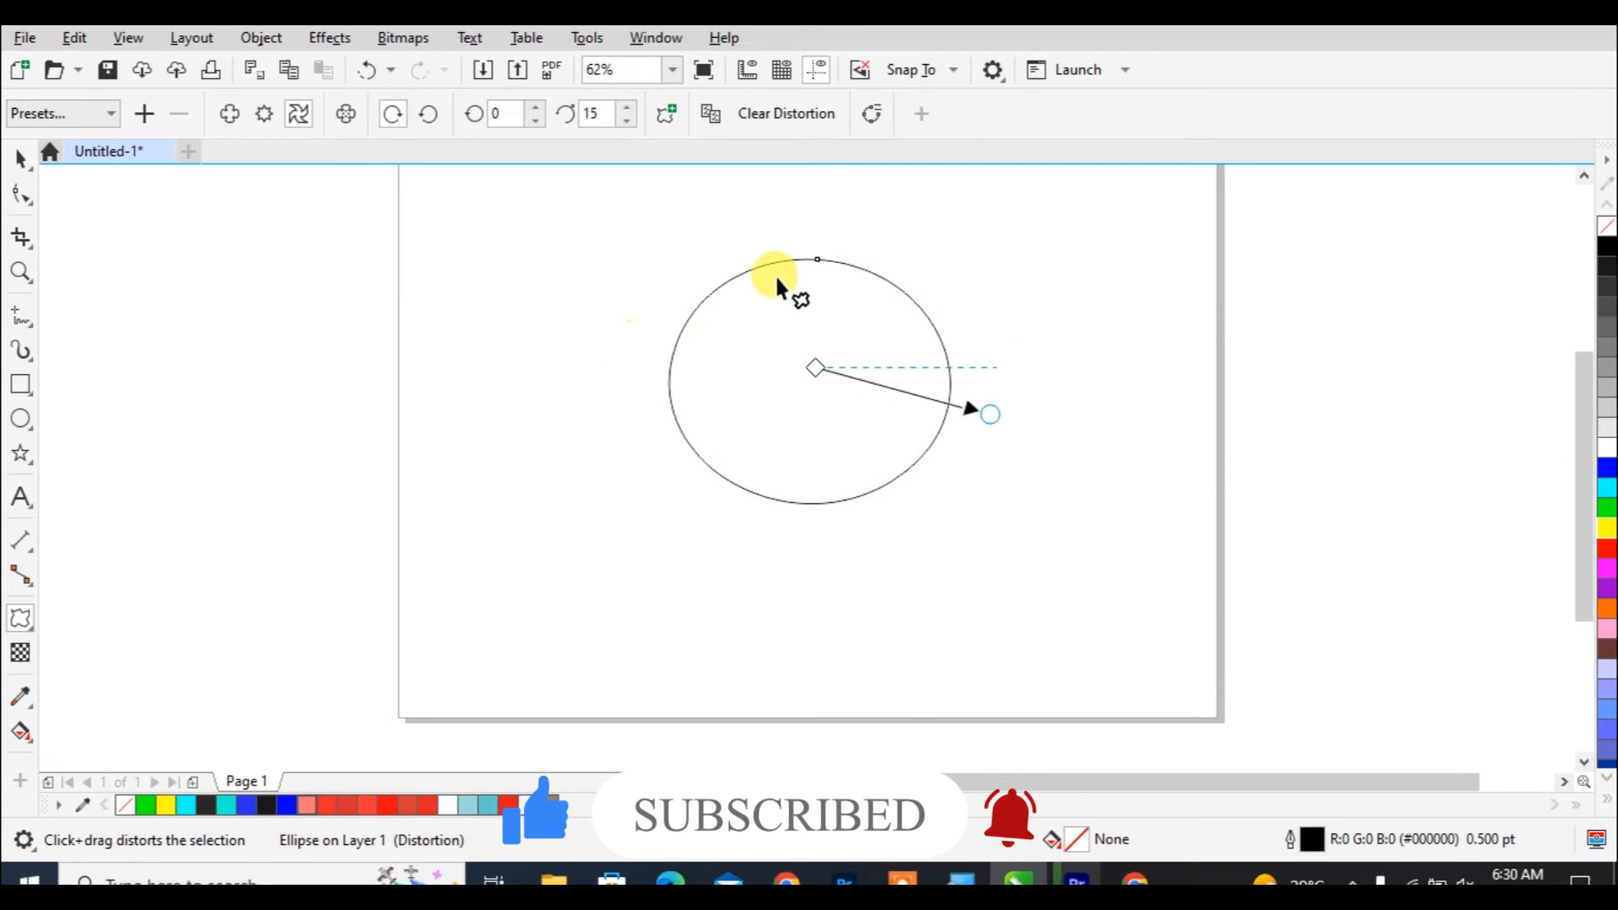
{"action": "left_click_drag", "start_coordinate": [816, 259], "coordinate": [741, 262]}
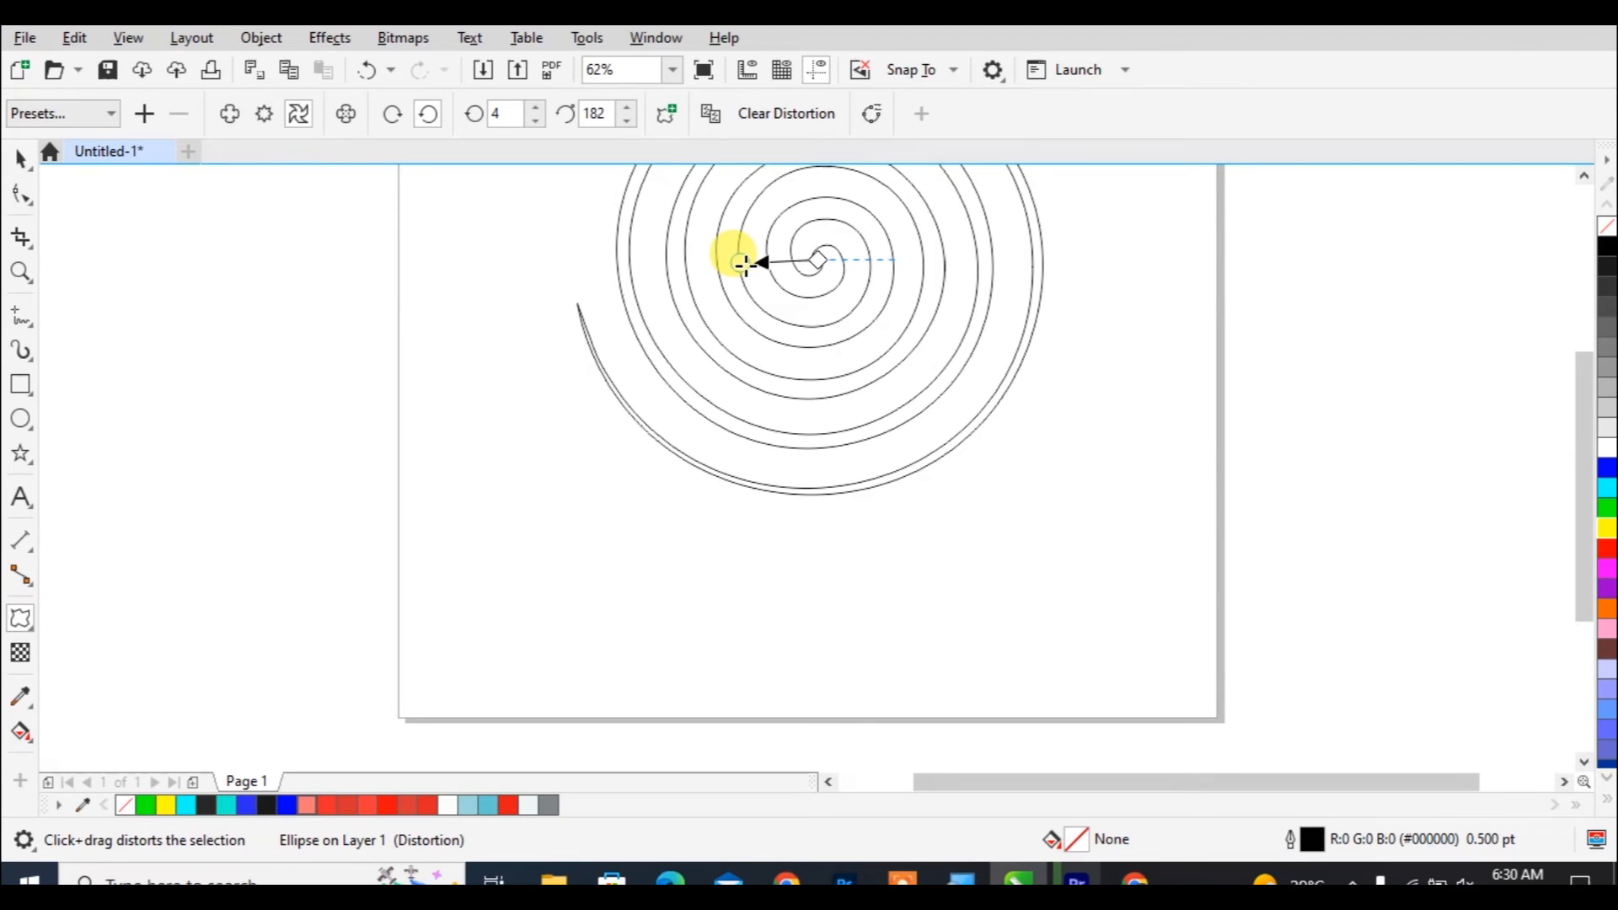
- Undo the Twister distortions and the drawing of the ellipse
{"action": "key", "text": "ctrl+z"}
{"action": "key", "text": "ctrl+z"}
{"action": "key", "text": "ctrl+z"}
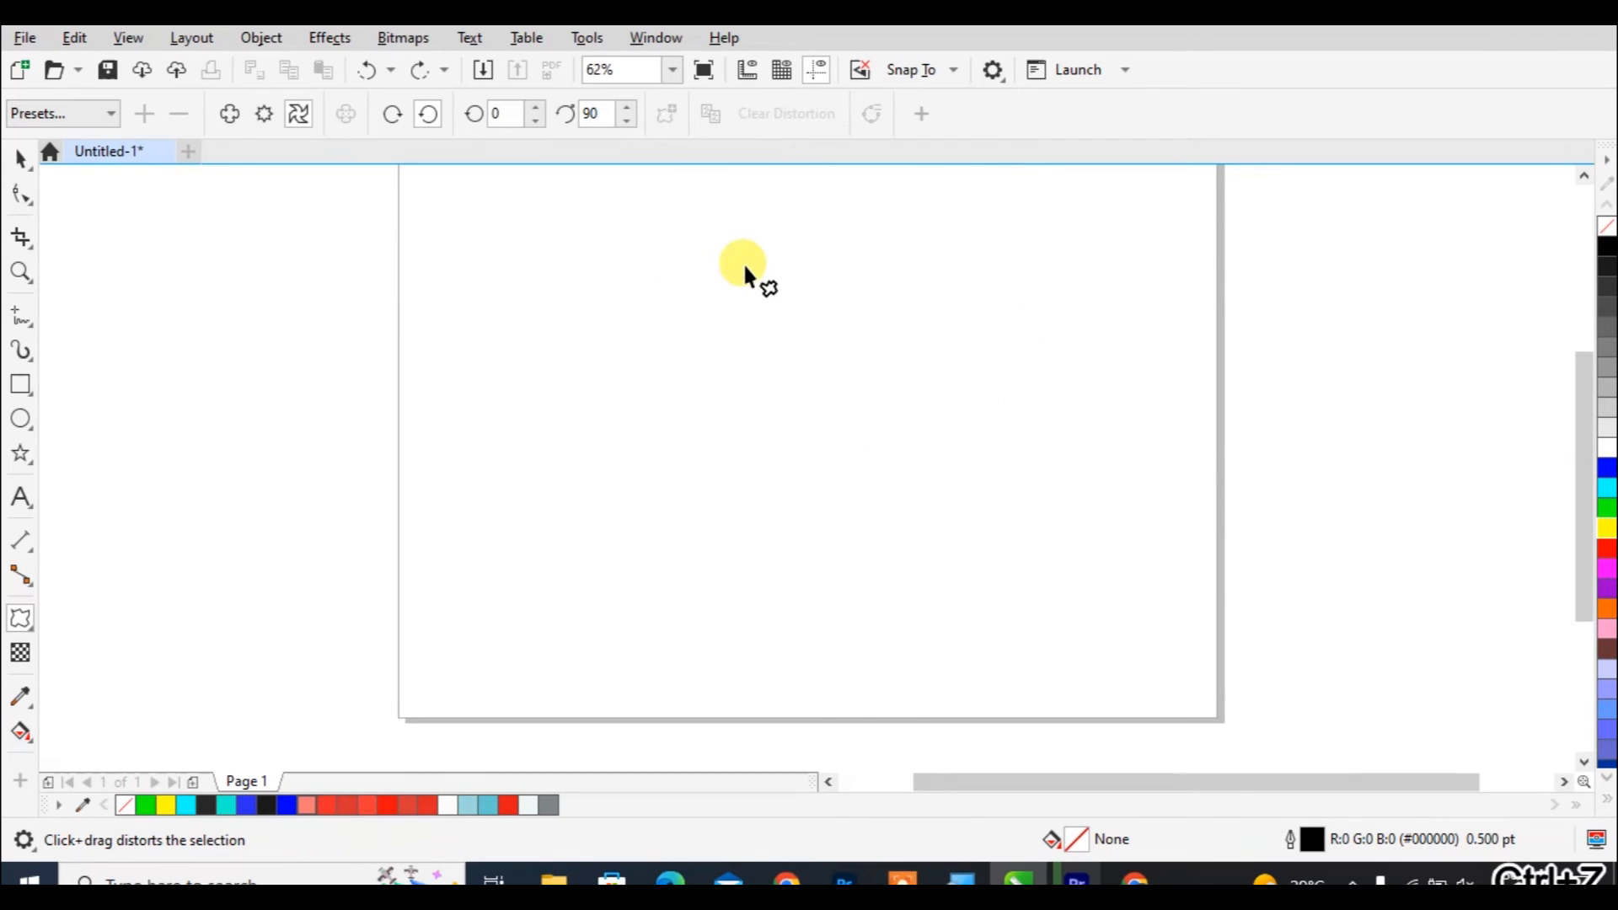
- Draw a rectangle about 3.9 by 3.4 inches and try a counterclockwise Twister distortion of 4 rotations and 165 additional degrees
{"action": "left_click", "coordinate": [22, 386]}
{"action": "left_click_drag", "start_coordinate": [670, 308], "coordinate": [943, 546]}
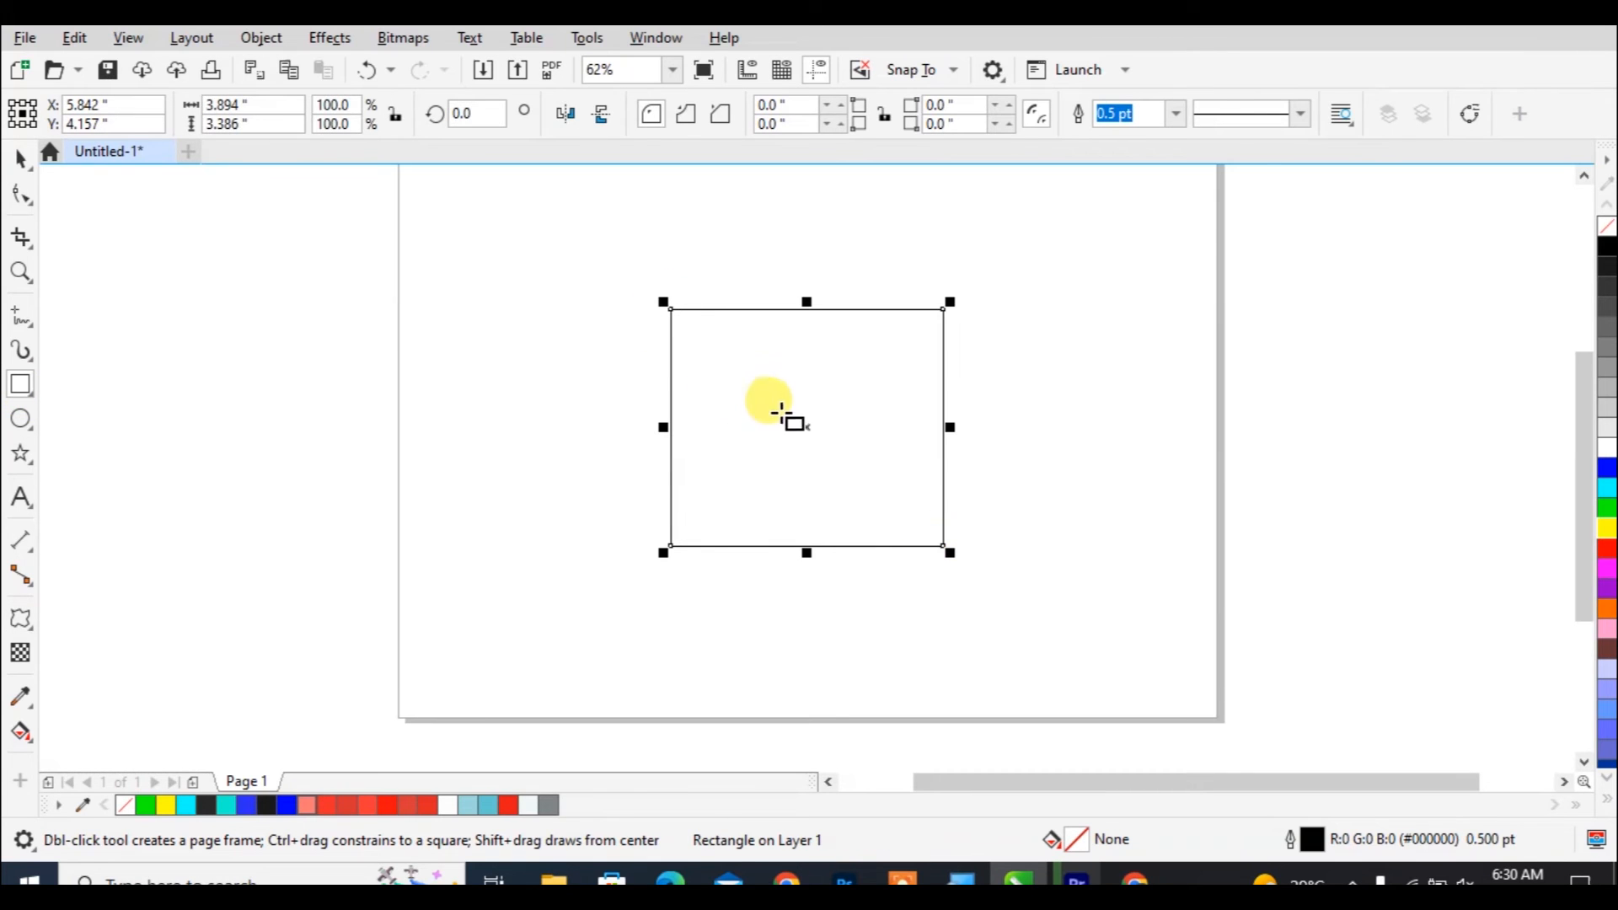
{"action": "left_click", "coordinate": [22, 624]}
{"action": "mouse_move", "coordinate": [810, 415]}
{"action": "left_mouse_down"}
{"action": "mouse_move", "coordinate": [915, 396]}
{"action": "mouse_move", "coordinate": [888, 278]}
{"action": "mouse_move", "coordinate": [738, 305]}
{"action": "mouse_move", "coordinate": [707, 421]}
{"action": "mouse_move", "coordinate": [845, 480]}
{"action": "mouse_move", "coordinate": [799, 303]}
{"action": "mouse_move", "coordinate": [806, 428]}
{"action": "mouse_move", "coordinate": [867, 372]}
{"action": "mouse_move", "coordinate": [800, 443]}
{"action": "mouse_move", "coordinate": [845, 396]}
{"action": "mouse_move", "coordinate": [822, 442]}
{"action": "mouse_move", "coordinate": [758, 371]}
{"action": "mouse_move", "coordinate": [888, 426]}
{"action": "mouse_move", "coordinate": [720, 347]}
{"action": "mouse_move", "coordinate": [883, 409]}
{"action": "mouse_move", "coordinate": [766, 401]}
{"action": "mouse_move", "coordinate": [781, 408]}
{"action": "left_mouse_up"}
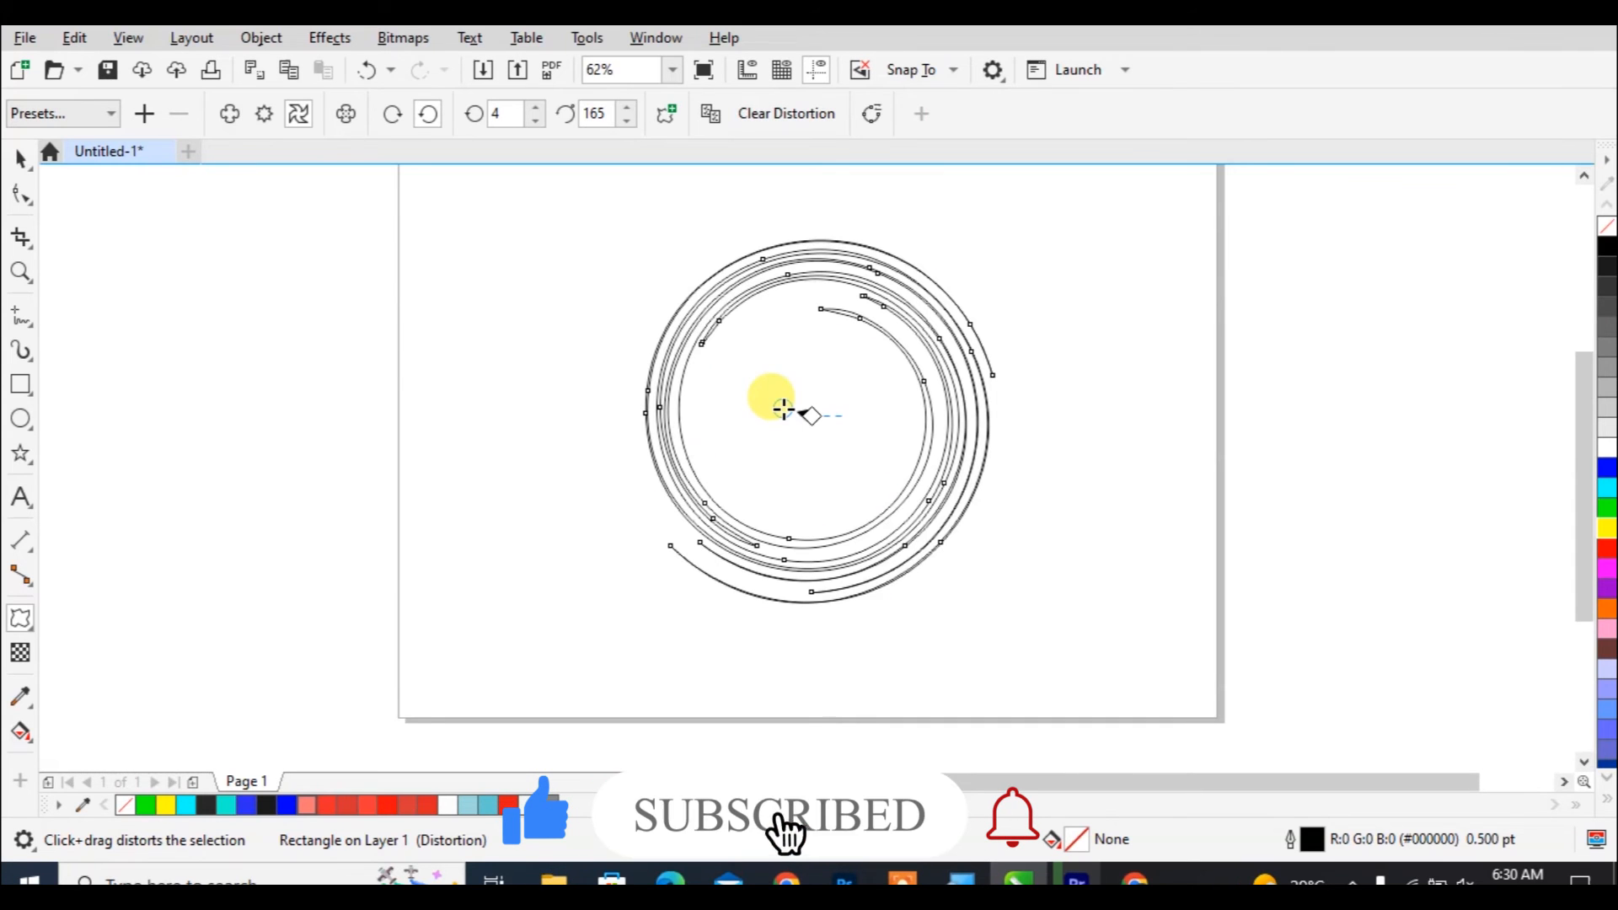
- Undo the twisted rectangle completely and draw a near-circular ellipse about 4.1 inches across on the page
{"action": "key", "text": "ctrl+z"}
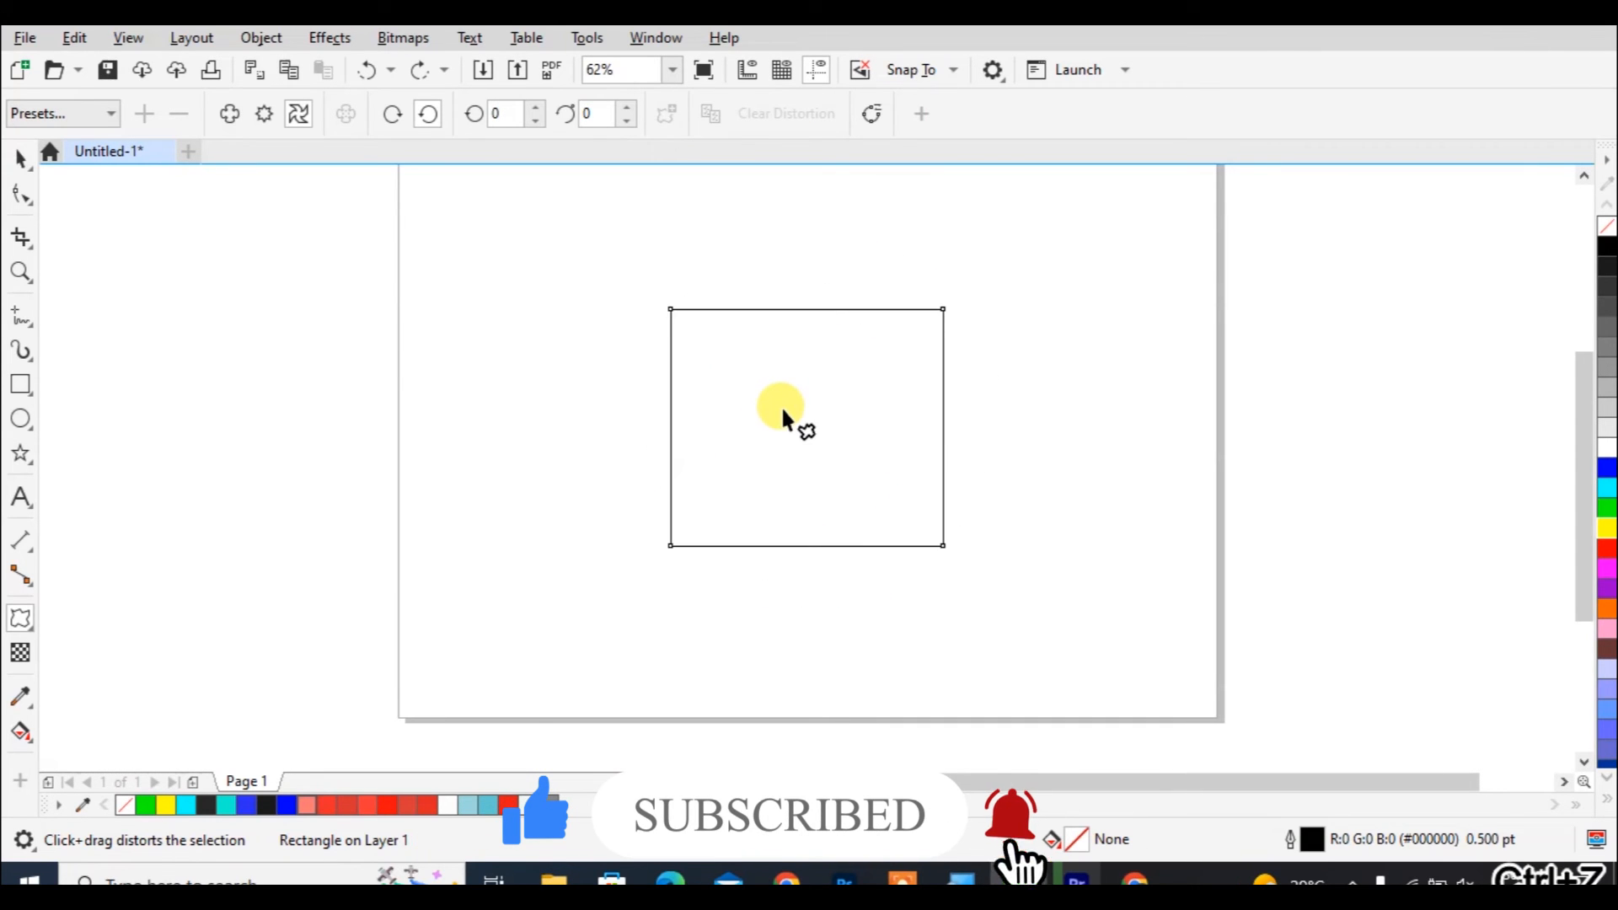
{"action": "key", "text": "ctrl+z"}
{"action": "left_click", "coordinate": [20, 419]}
{"action": "left_click_drag", "start_coordinate": [701, 245], "coordinate": [989, 532]}
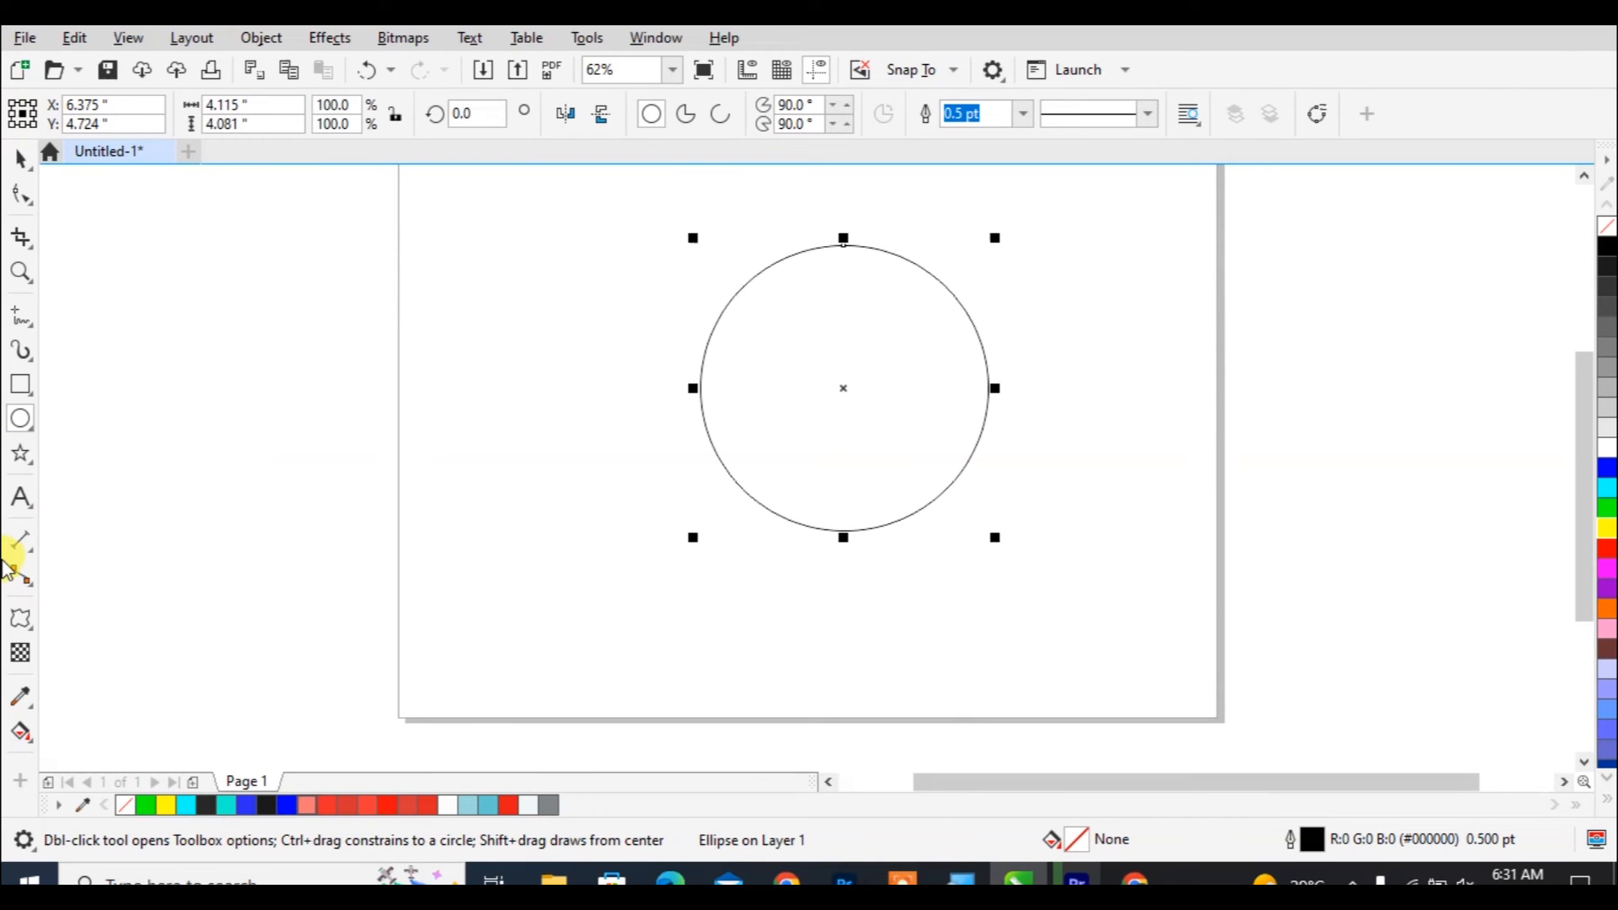
- Apply a Push and Pull distortion to the circle from near its centre and adjust its amplitude to 31
{"action": "left_click", "coordinate": [20, 624]}
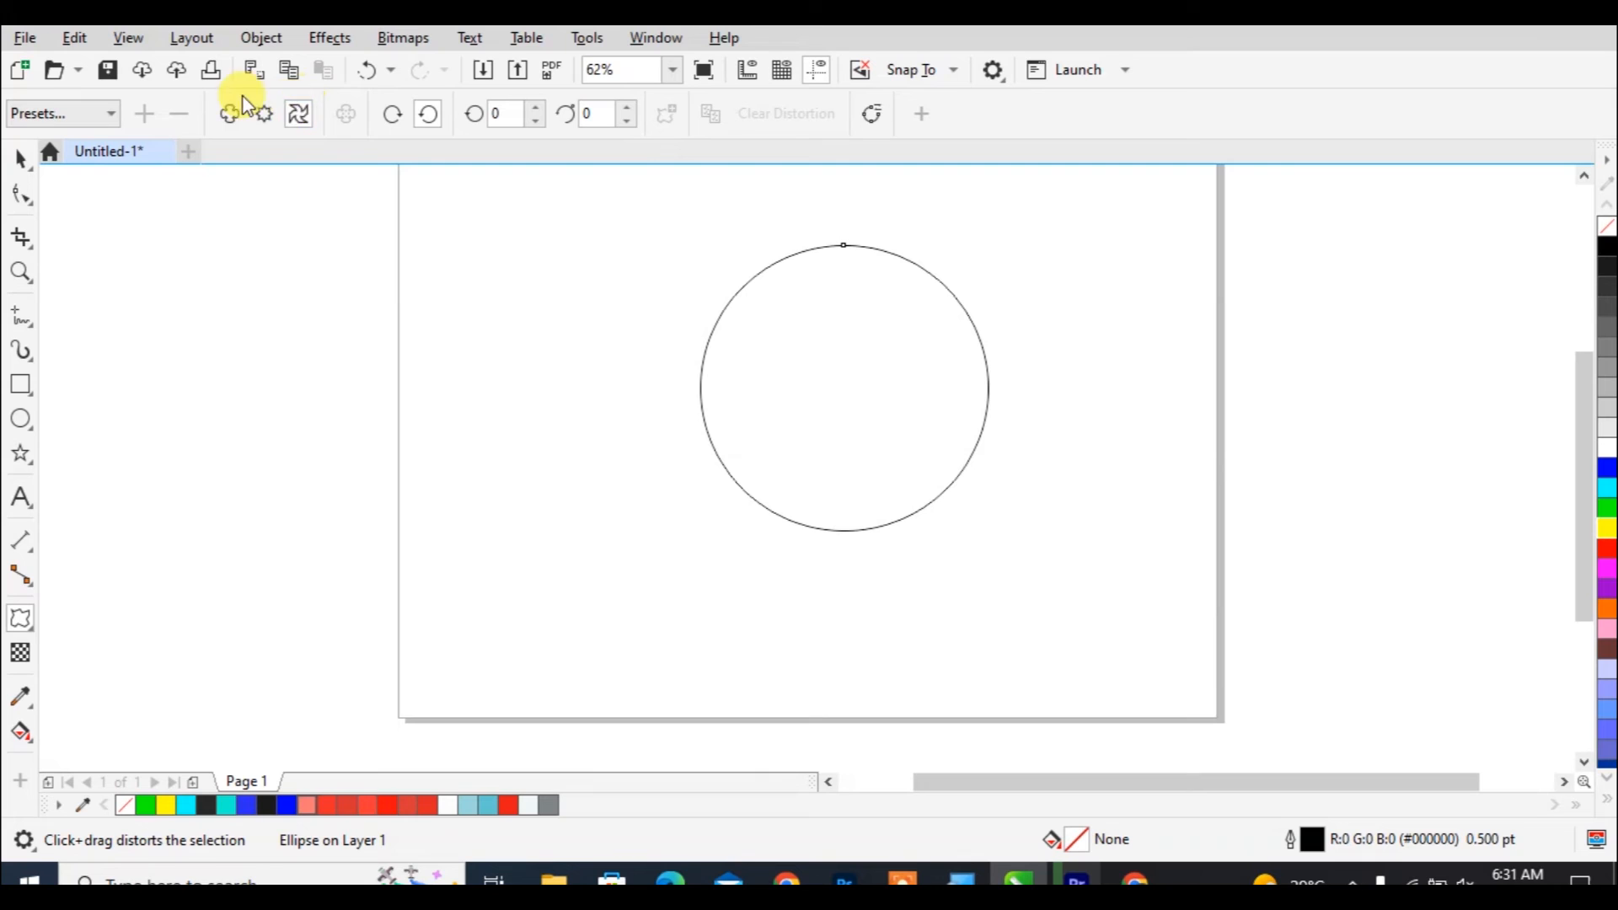
{"action": "left_click", "coordinate": [428, 113]}
{"action": "left_click", "coordinate": [227, 124]}
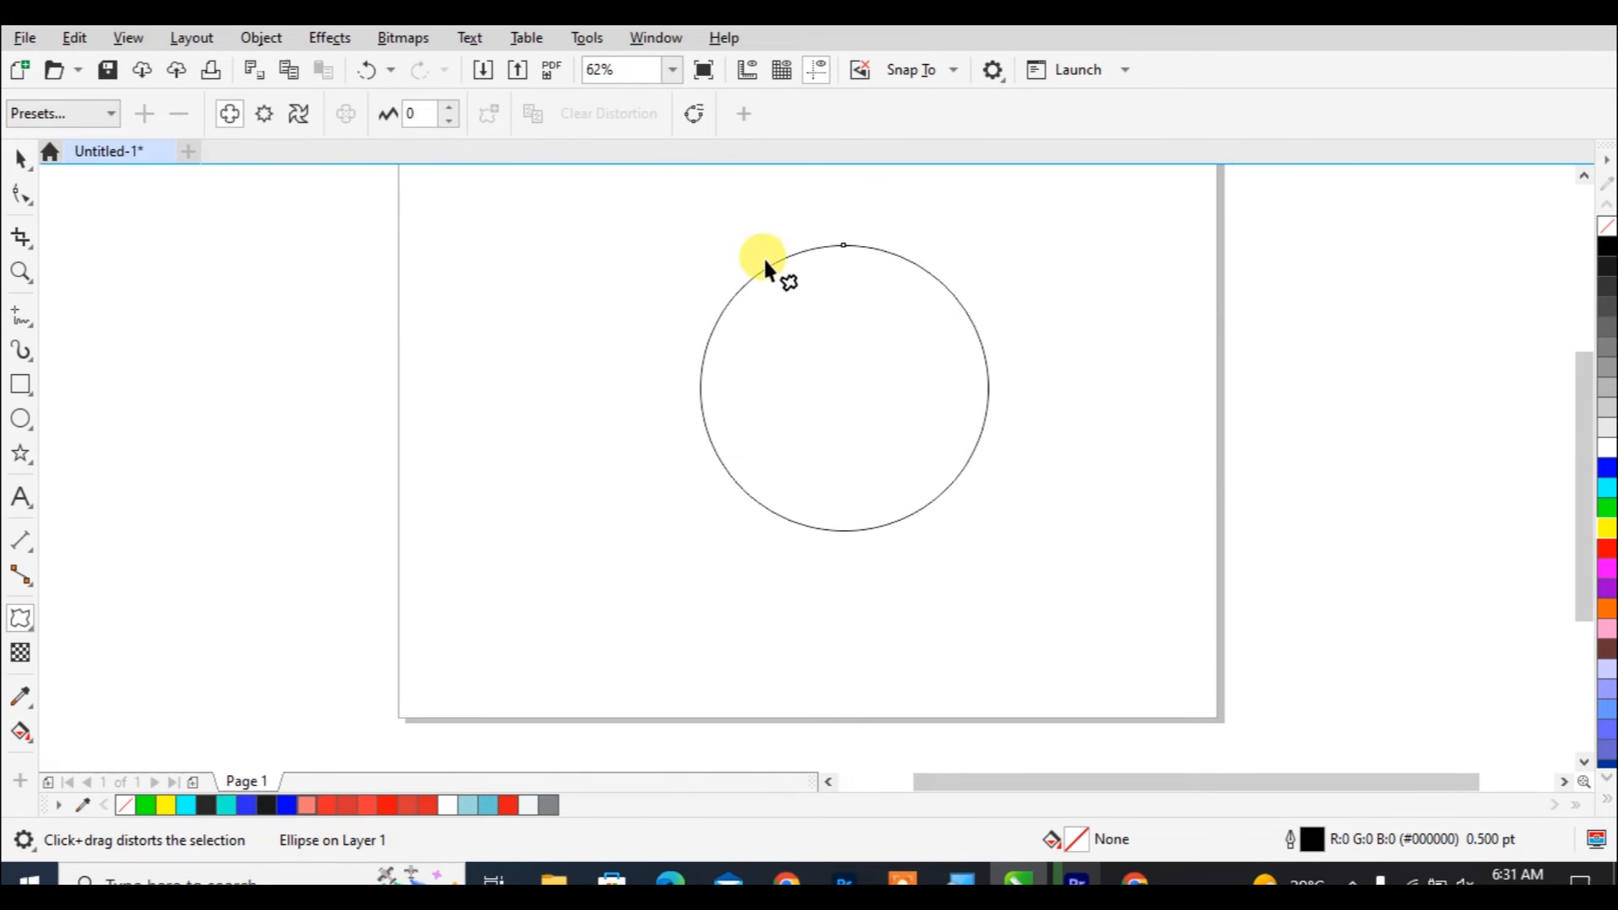
{"action": "left_click_drag", "start_coordinate": [838, 374], "coordinate": [893, 364]}
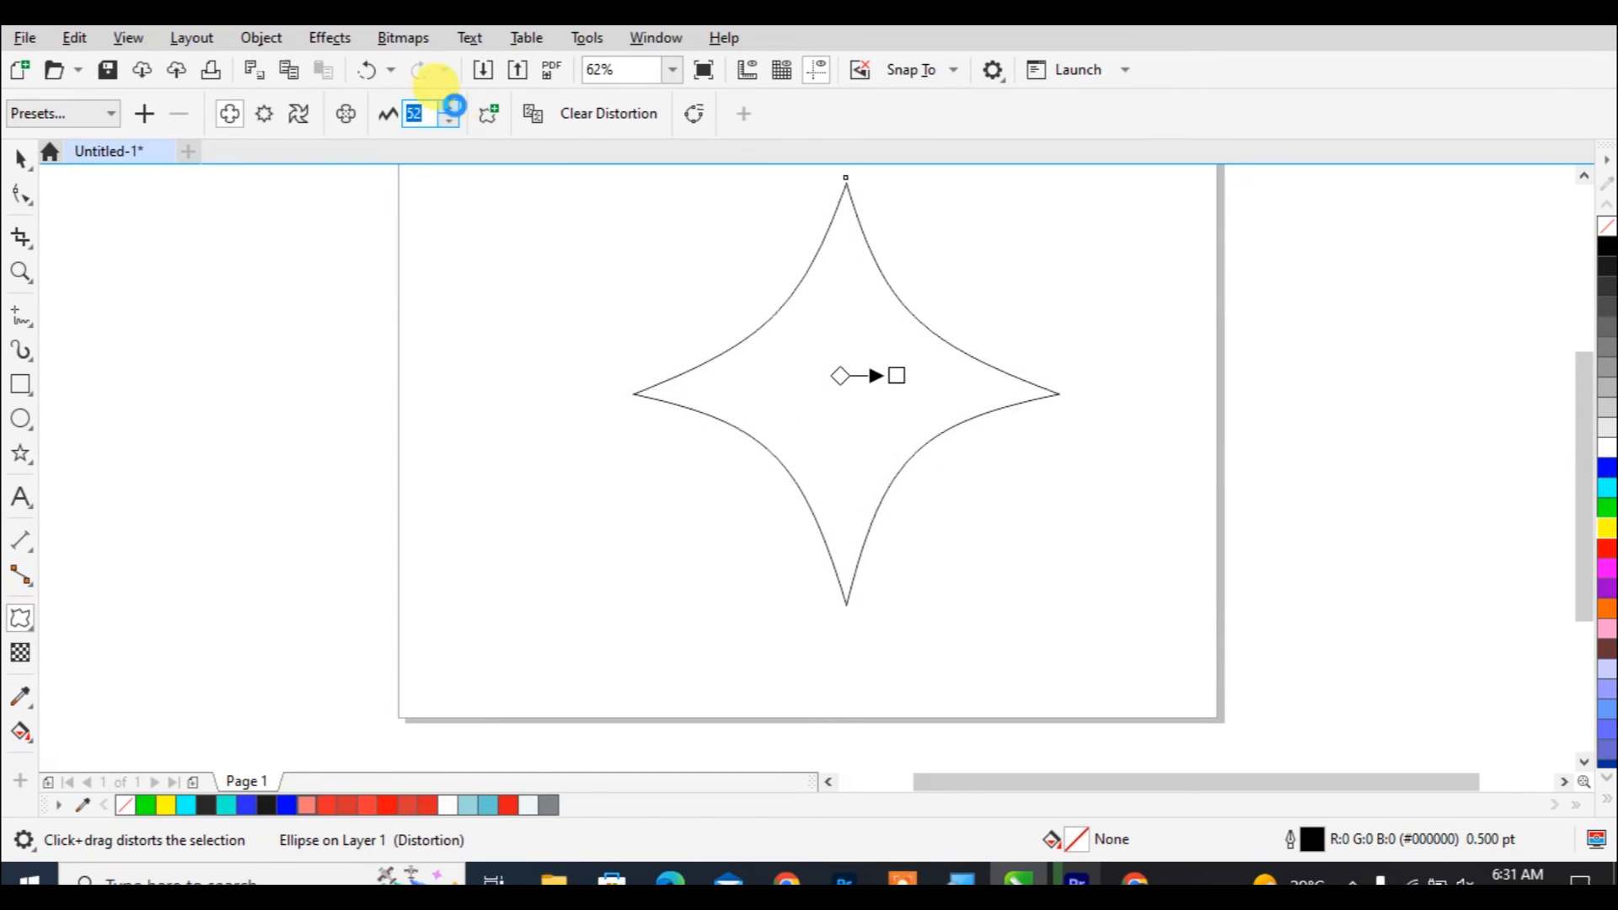
{"action": "mouse_move", "coordinate": [902, 375]}
{"action": "left_mouse_down"}
{"action": "mouse_move", "coordinate": [971, 373]}
{"action": "mouse_move", "coordinate": [872, 387]}
{"action": "left_mouse_up"}
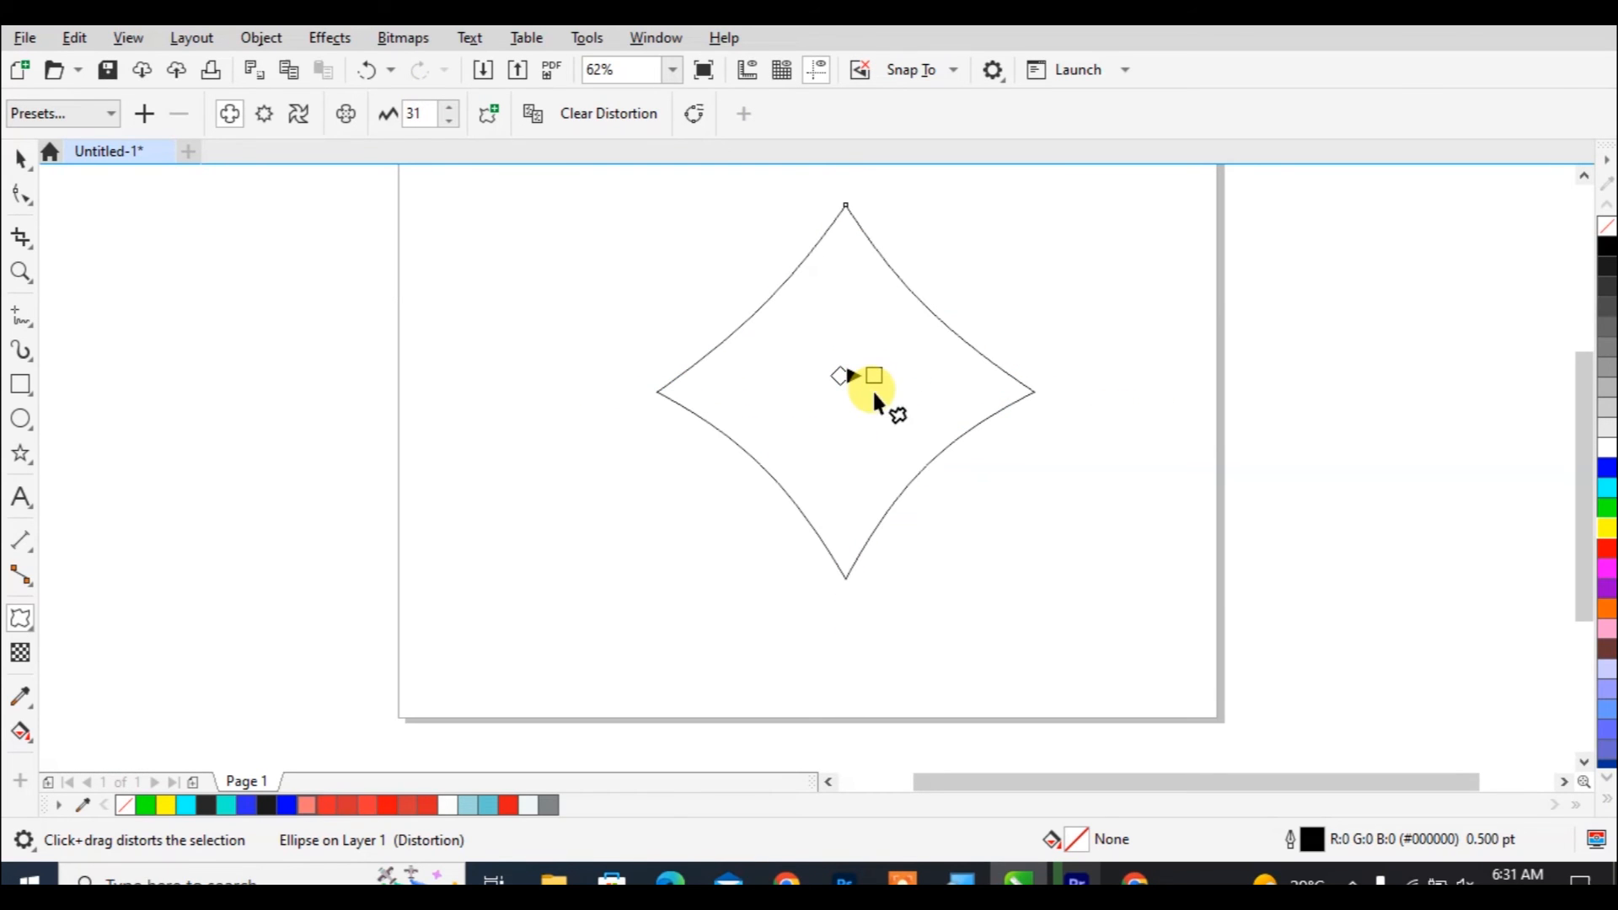
- Add a new Push and Pull distortion with amplitude -101 to the four-pointed shape, starting from its upper left edge
{"action": "left_click", "coordinate": [487, 120]}
{"action": "left_click_drag", "start_coordinate": [760, 300], "coordinate": [651, 305]}
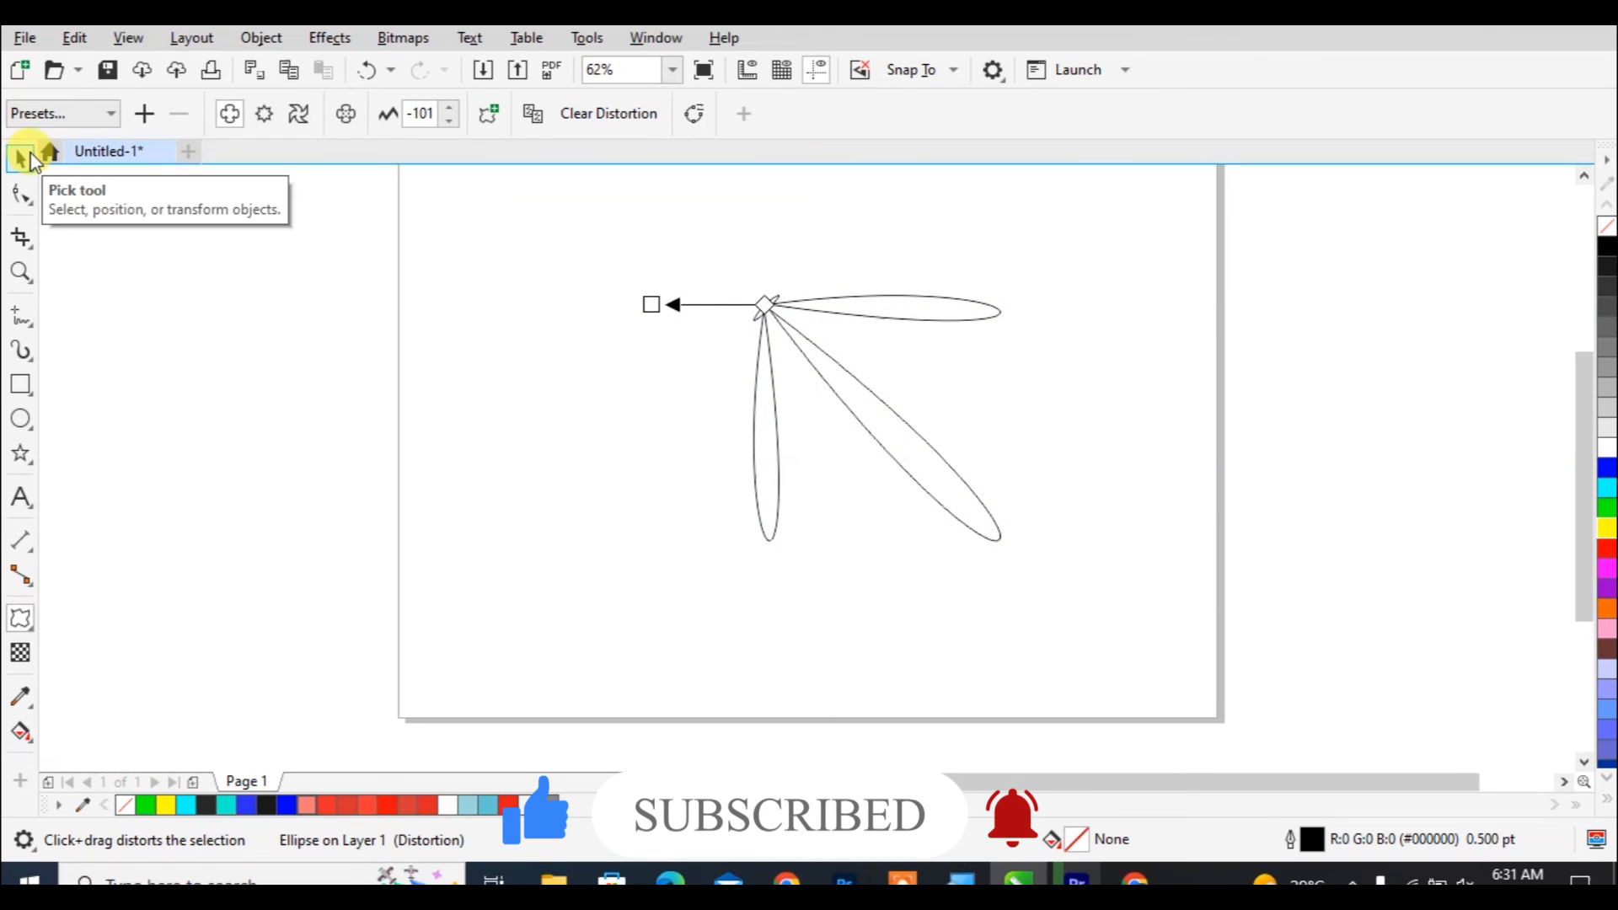
- Draw a second ellipse about 2.5 by 2.4 inches beside the distorted petal shape
{"action": "left_click", "coordinate": [539, 119]}
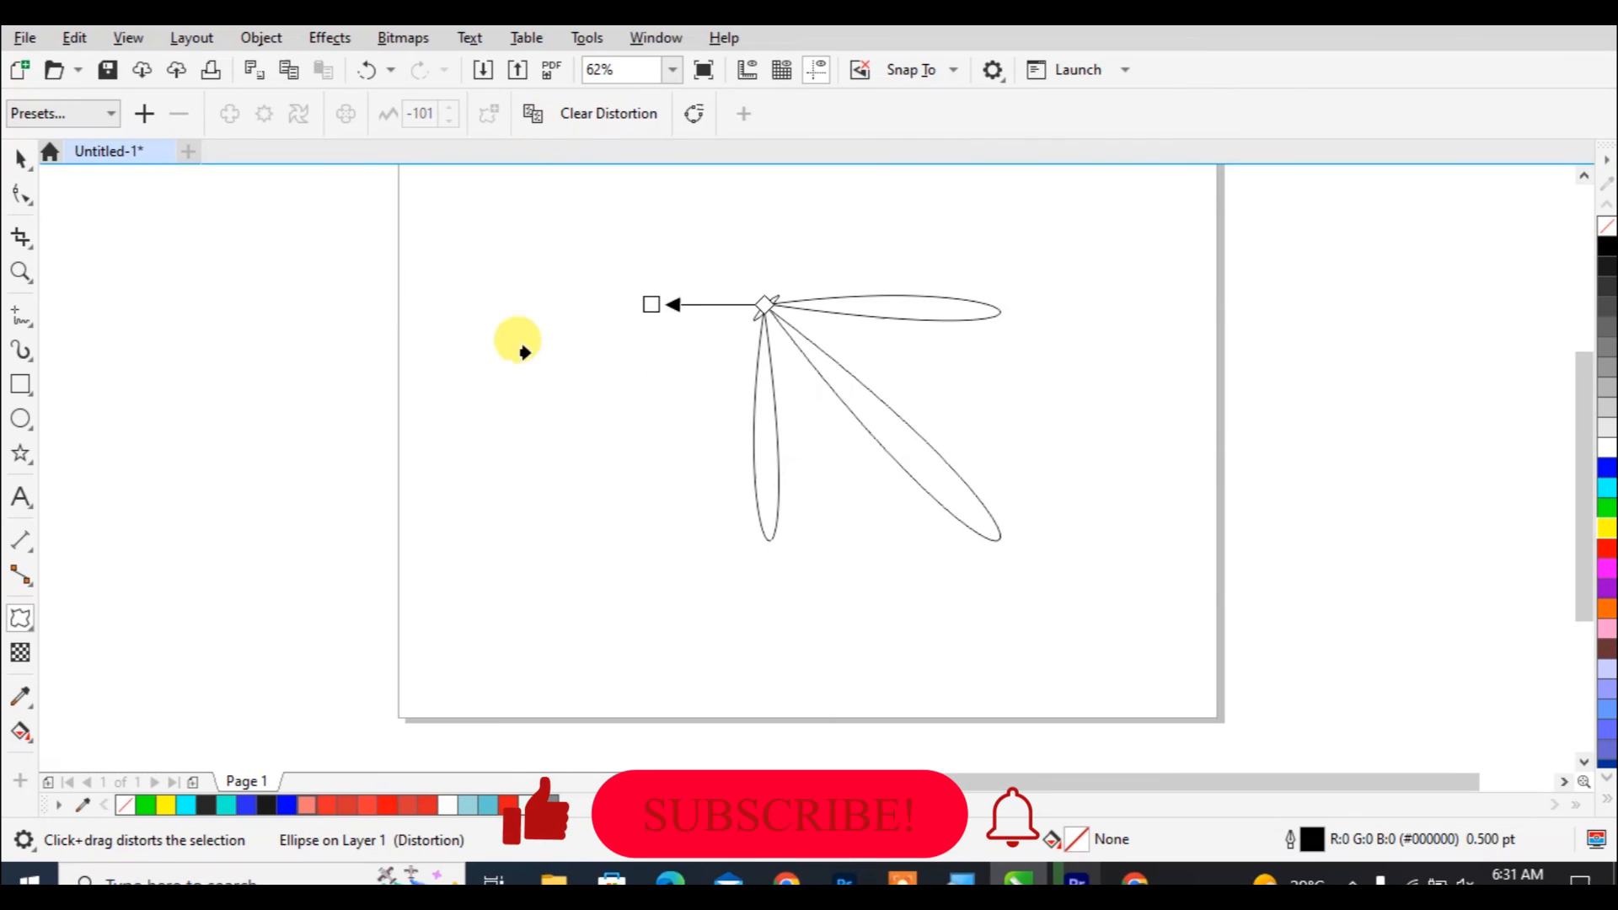
{"action": "left_click", "coordinate": [19, 417]}
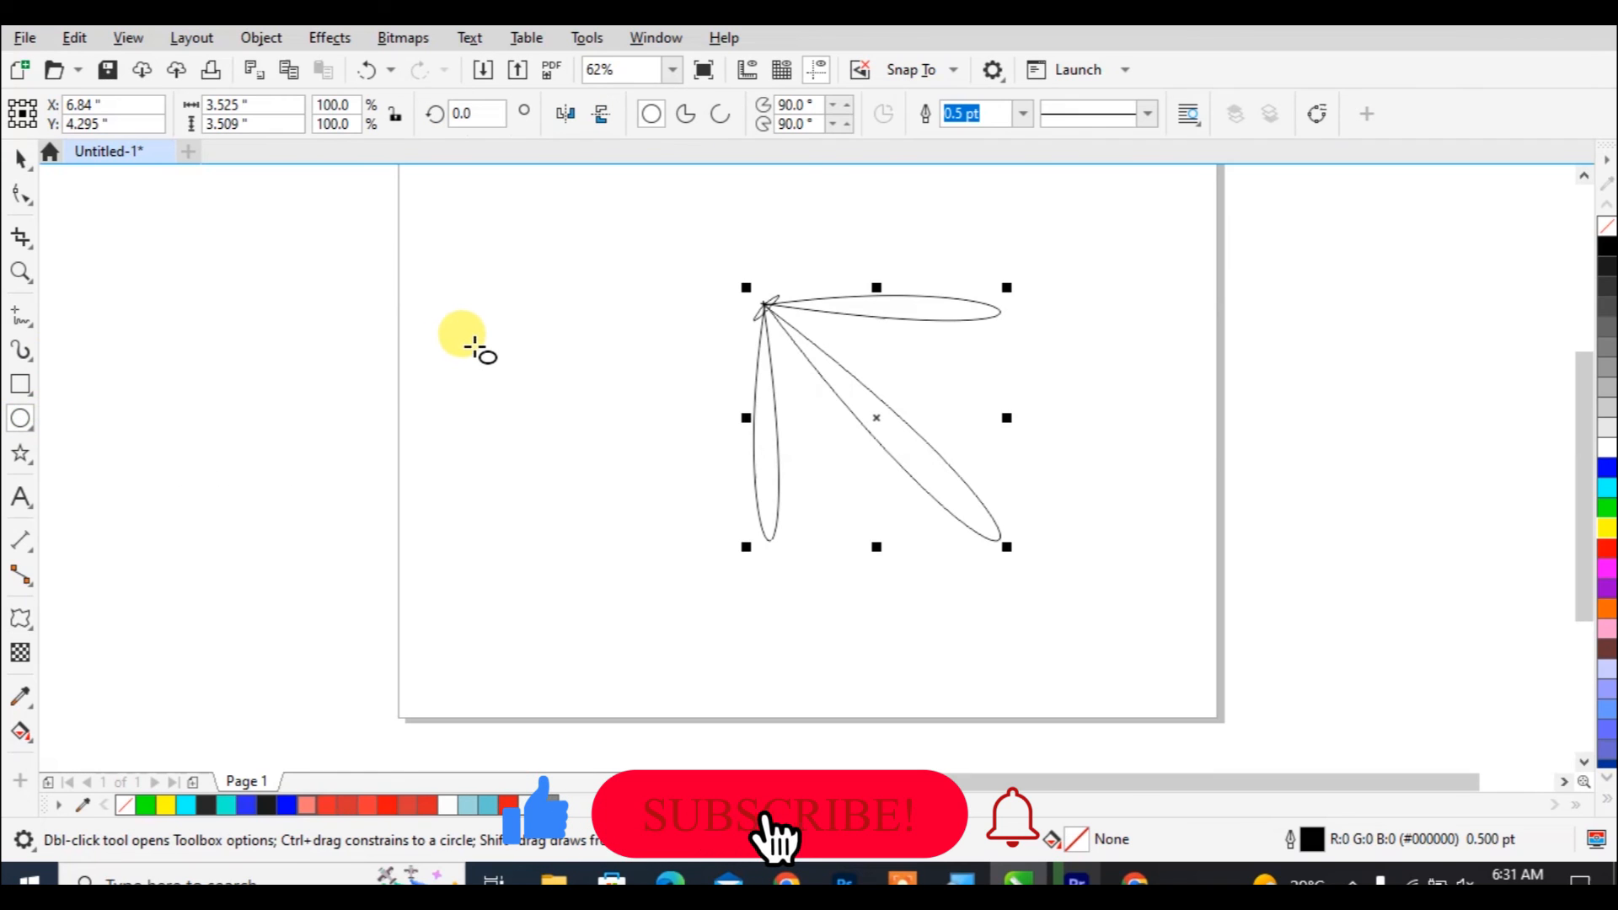
{"action": "mouse_move", "coordinate": [477, 331]}
{"action": "left_mouse_down"}
{"action": "mouse_move", "coordinate": [643, 458]}
{"action": "mouse_move", "coordinate": [658, 504]}
{"action": "left_mouse_up"}
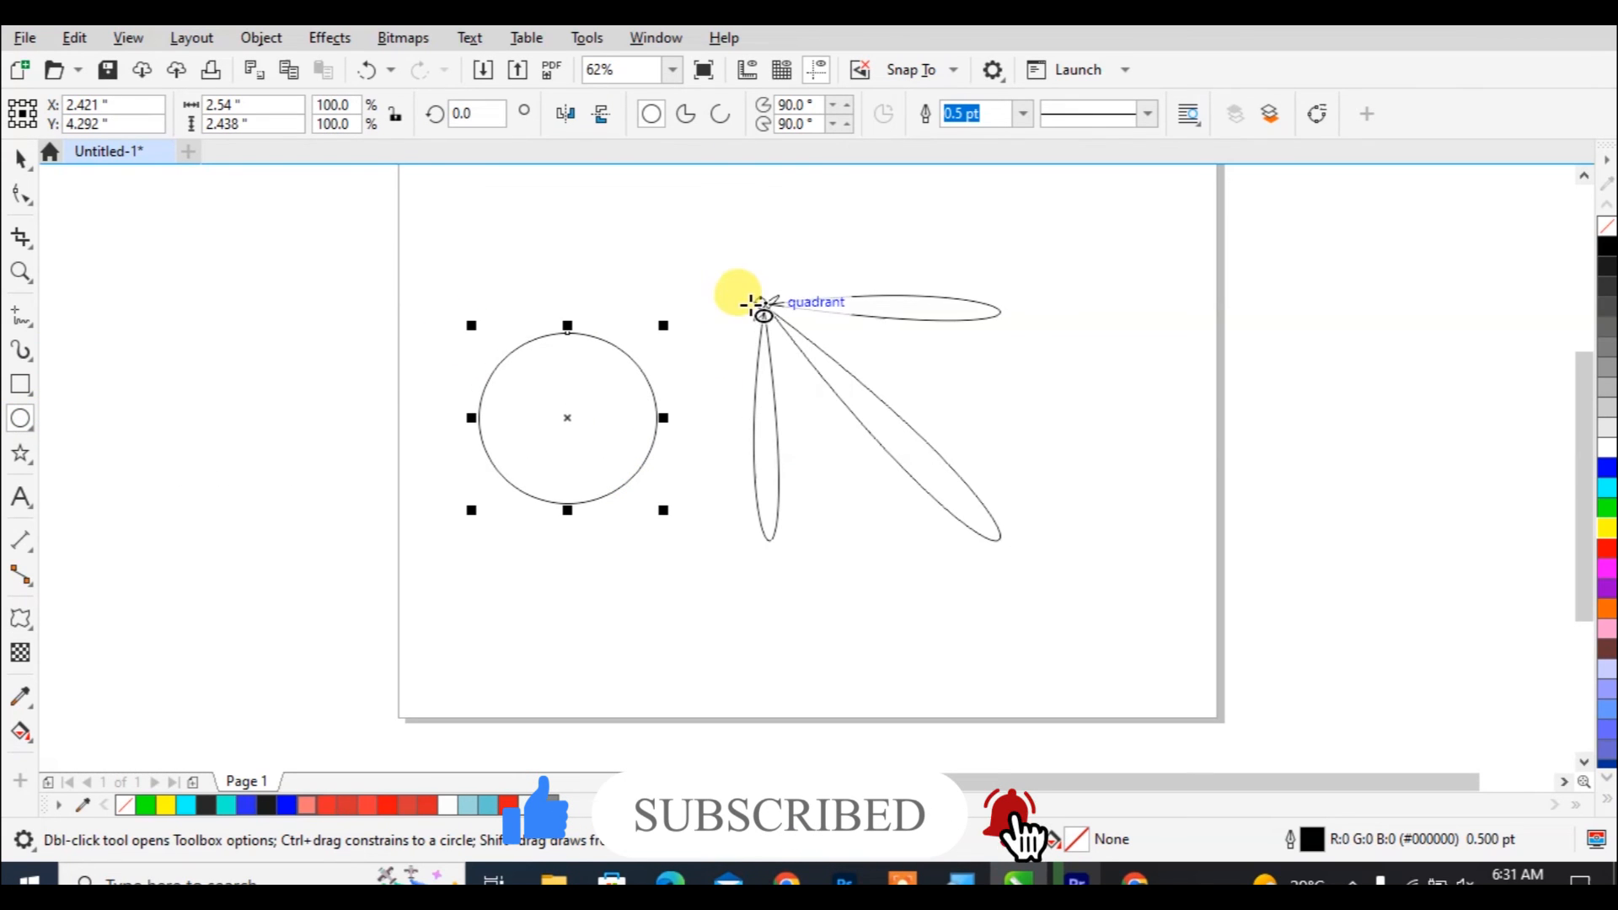
{"action": "left_click", "coordinate": [20, 160]}
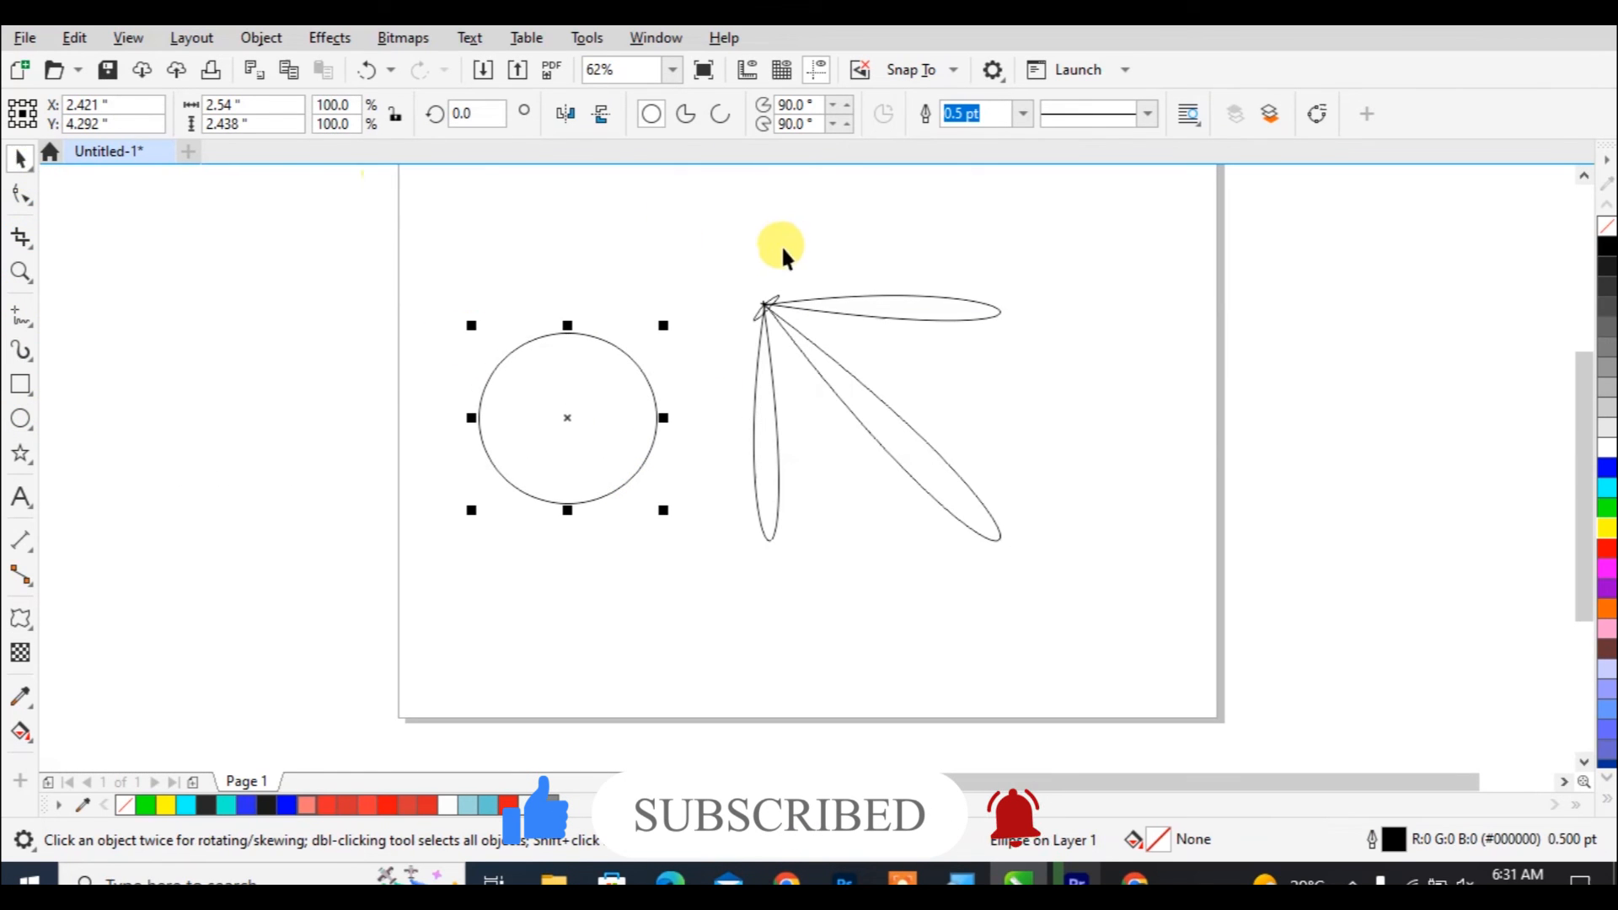
- Try to copy distortion properties from the plain circle onto the petal-shaped distorted object
{"action": "left_click", "coordinate": [769, 312]}
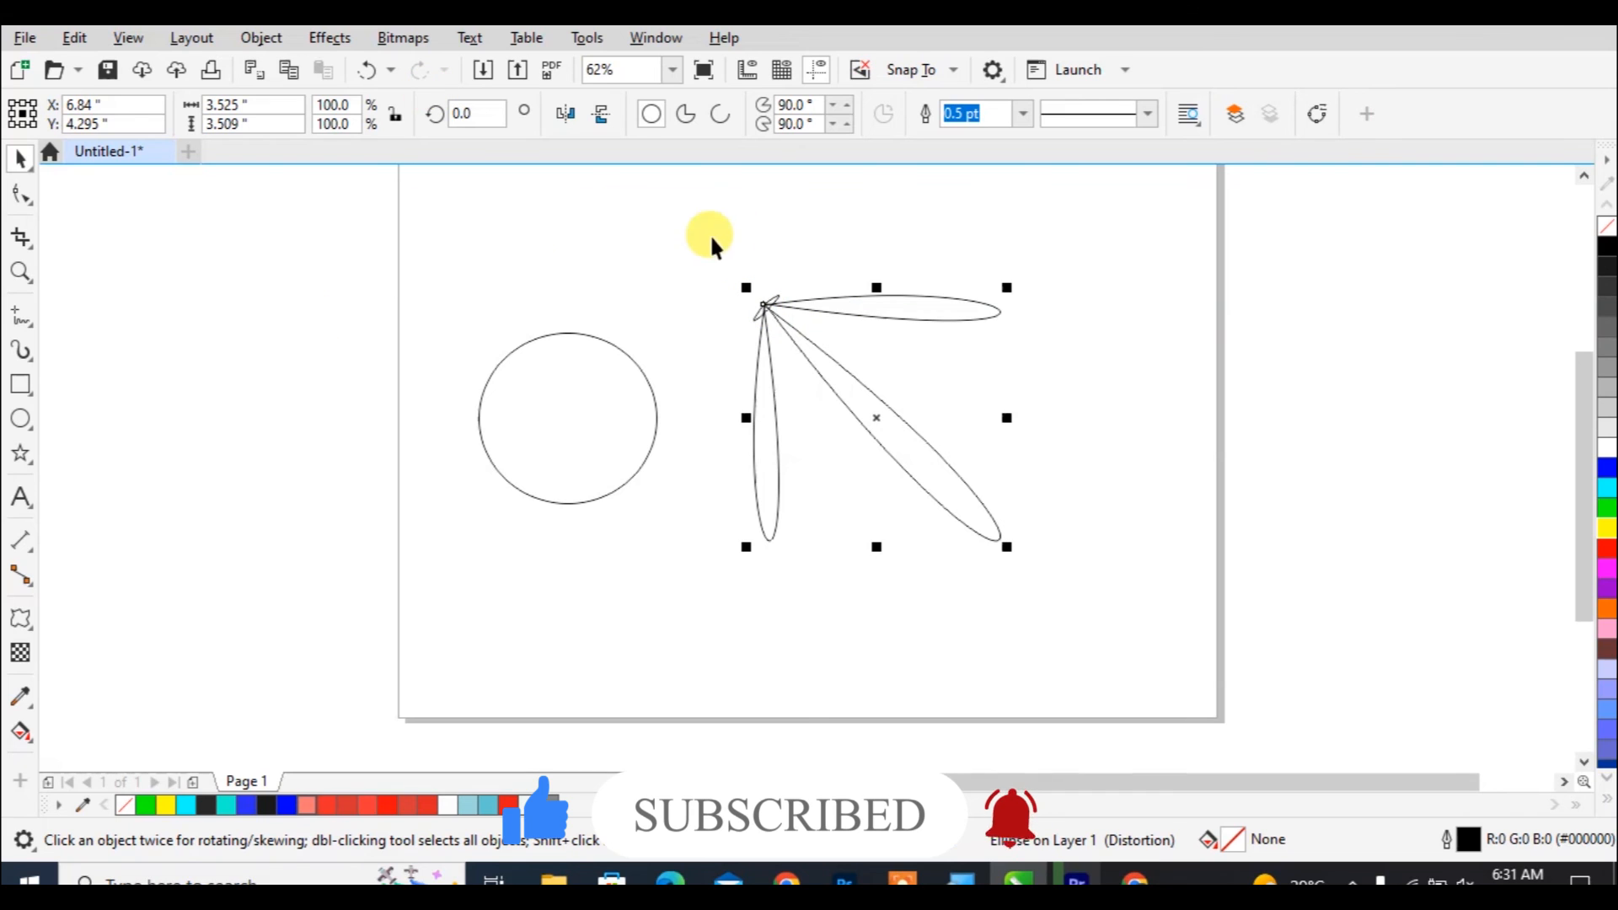
{"action": "left_click", "coordinate": [21, 619]}
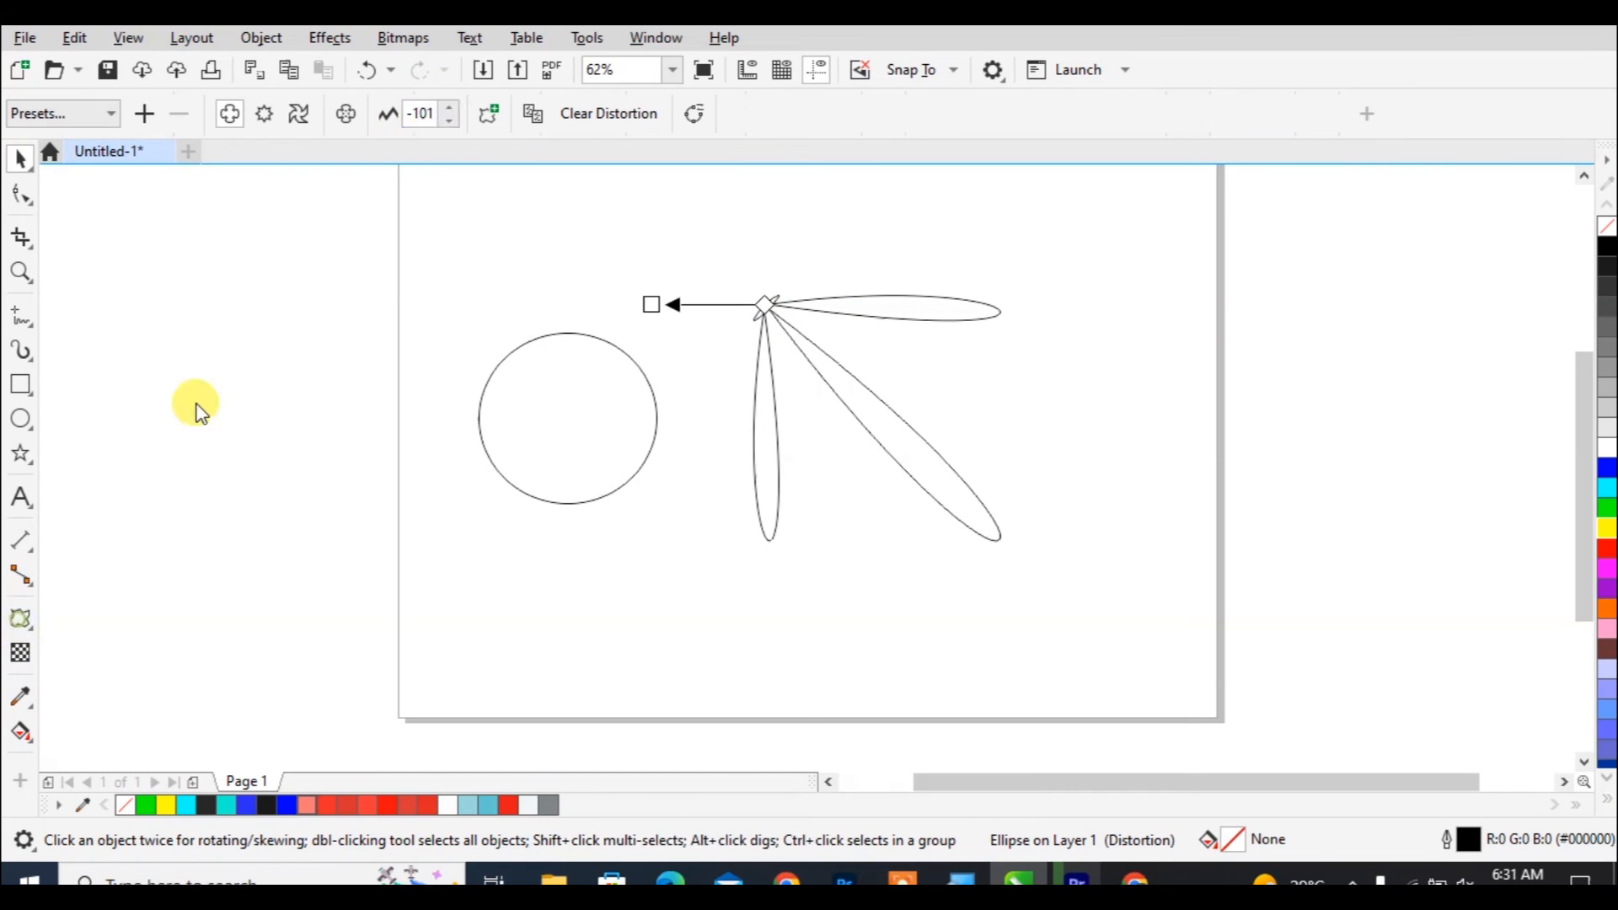
{"action": "left_click", "coordinate": [546, 119]}
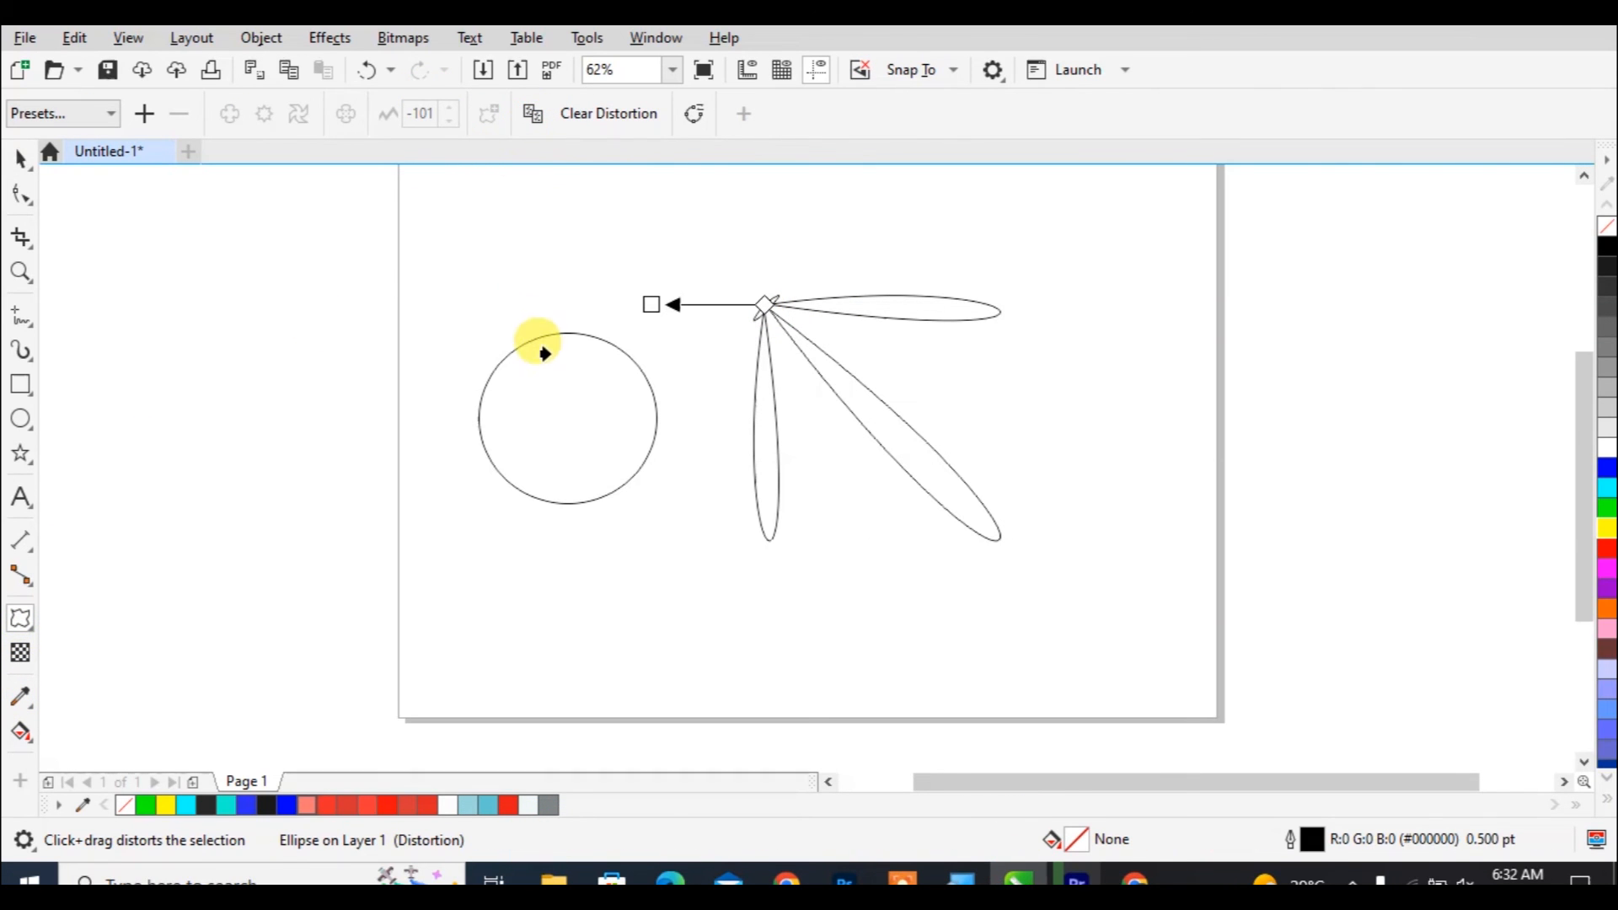
{"action": "left_click", "coordinate": [555, 377]}
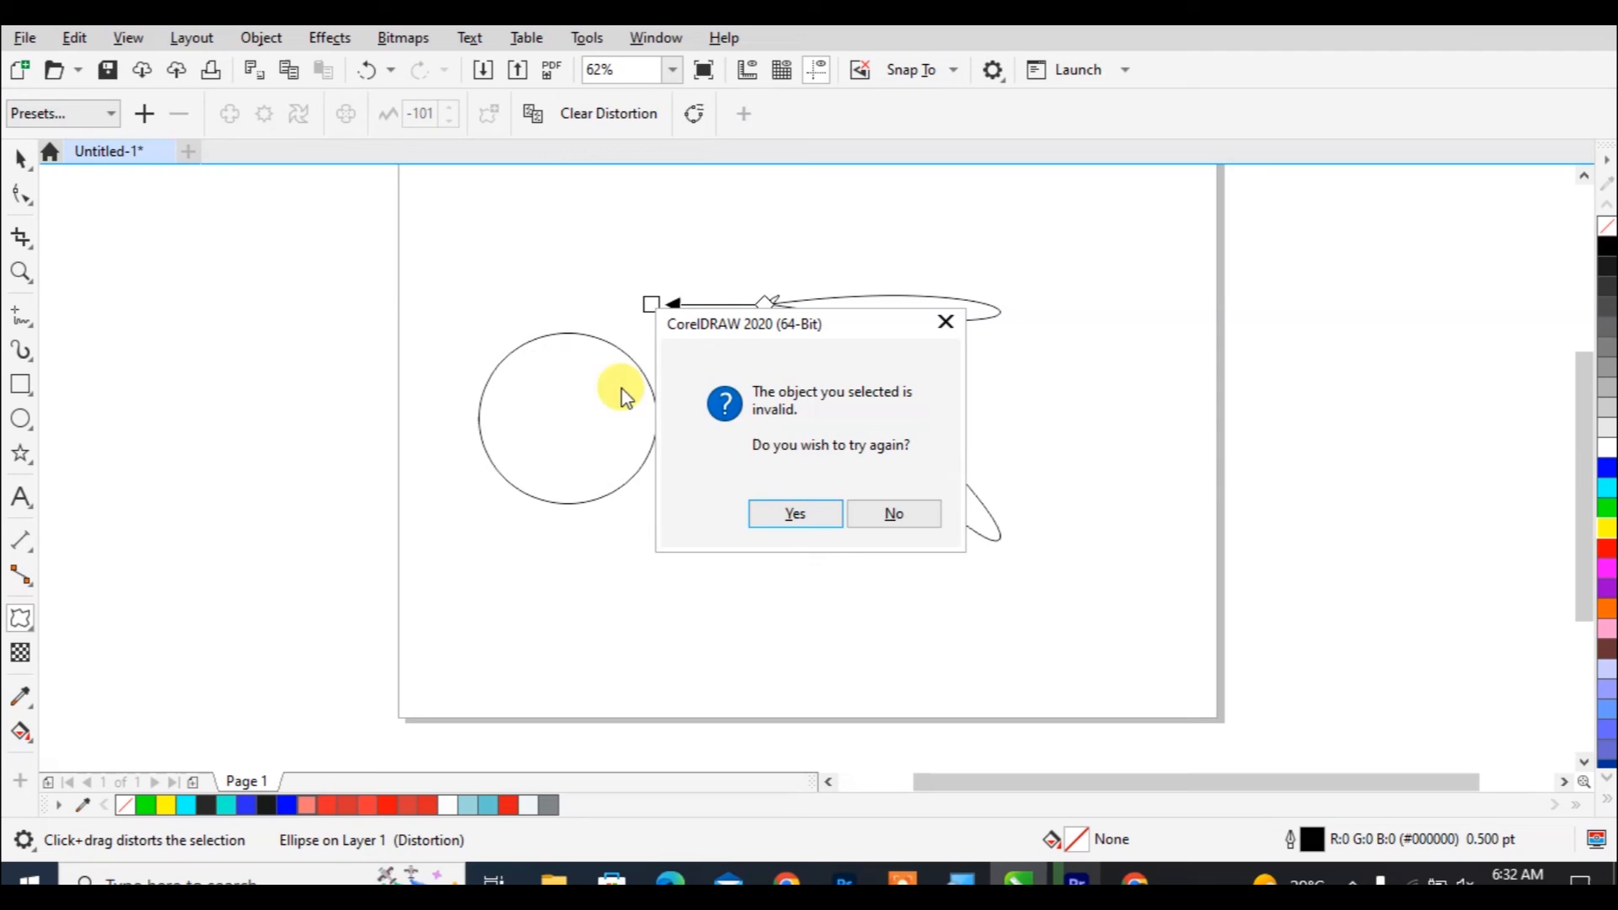
{"action": "left_click", "coordinate": [801, 517]}
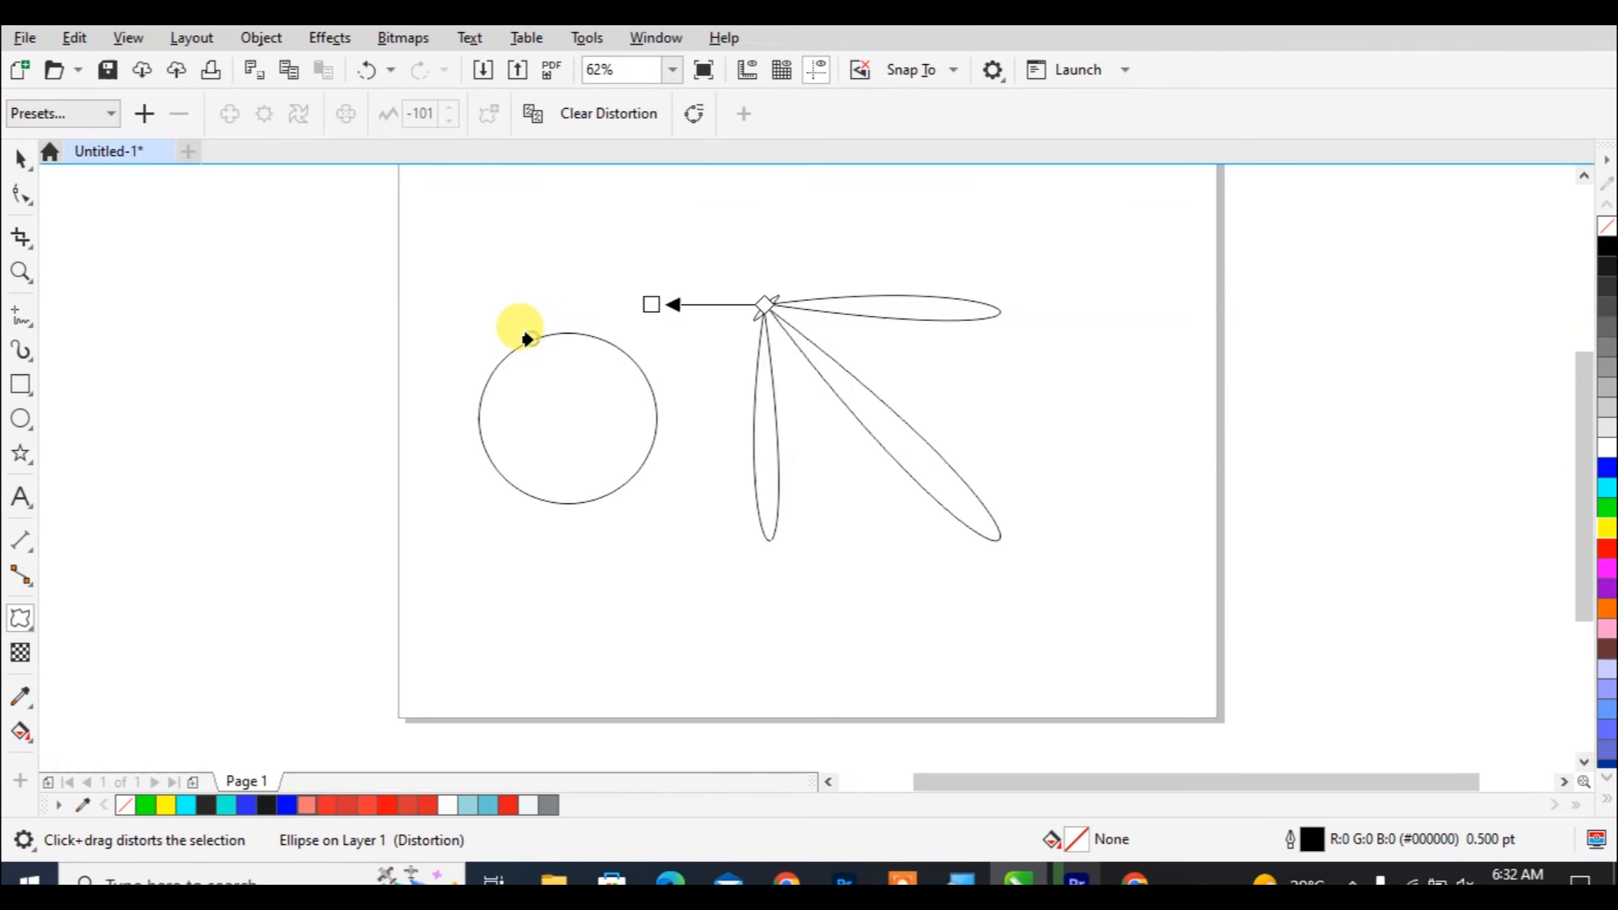
{"action": "left_click", "coordinate": [526, 340]}
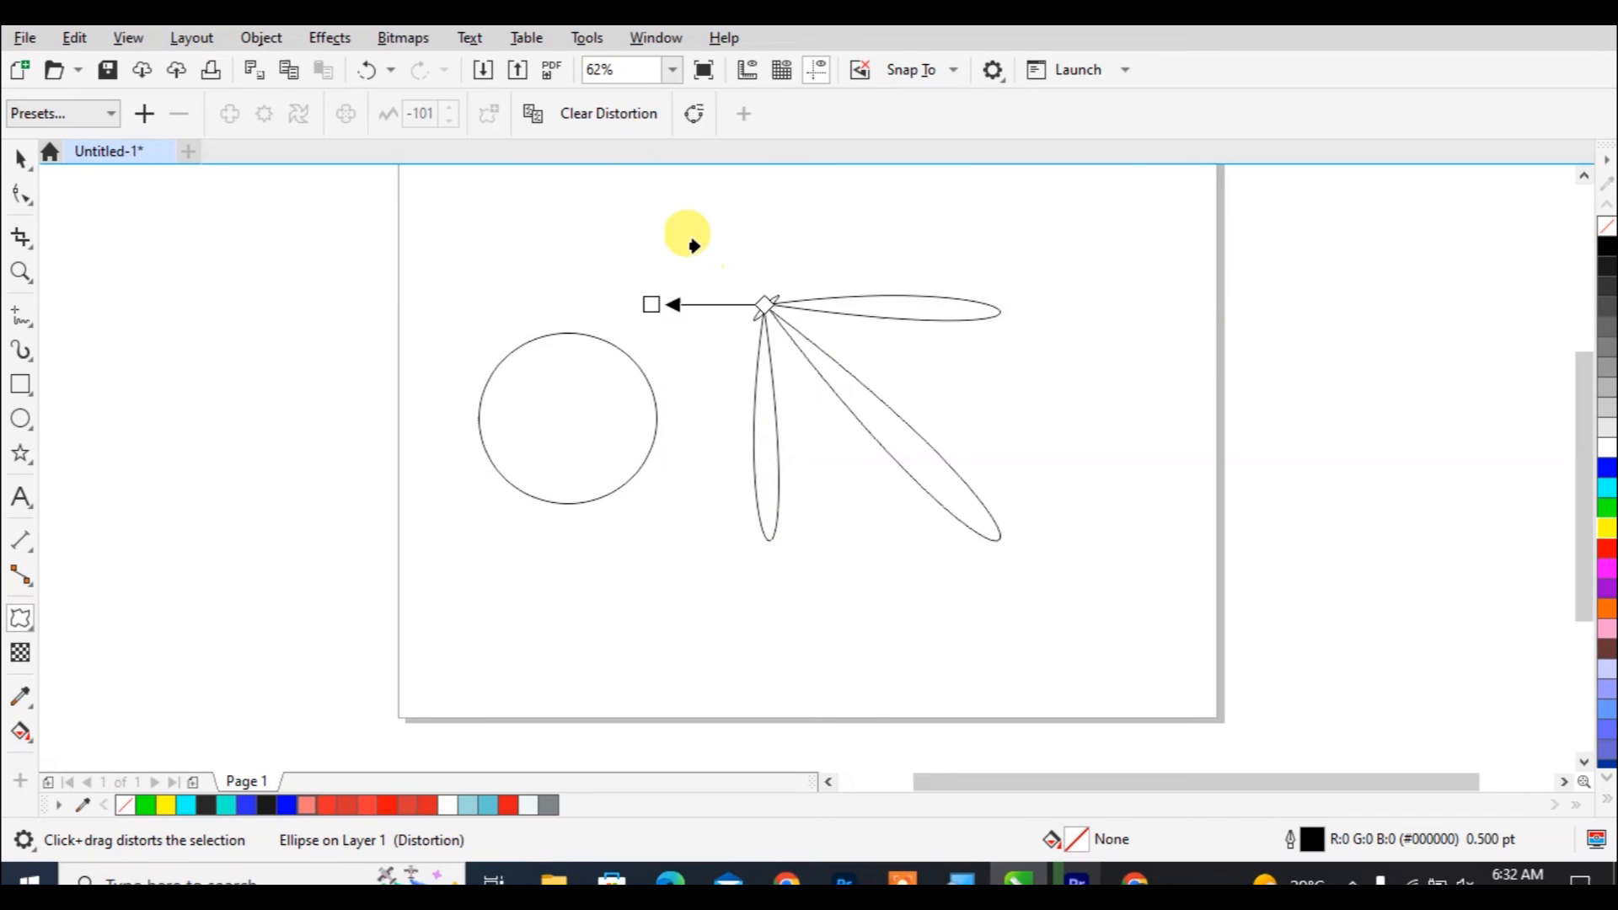
- Clear the most recent Push and Pull distortion from the petal shape and leave the Distort tool
{"action": "left_click", "coordinate": [612, 123]}
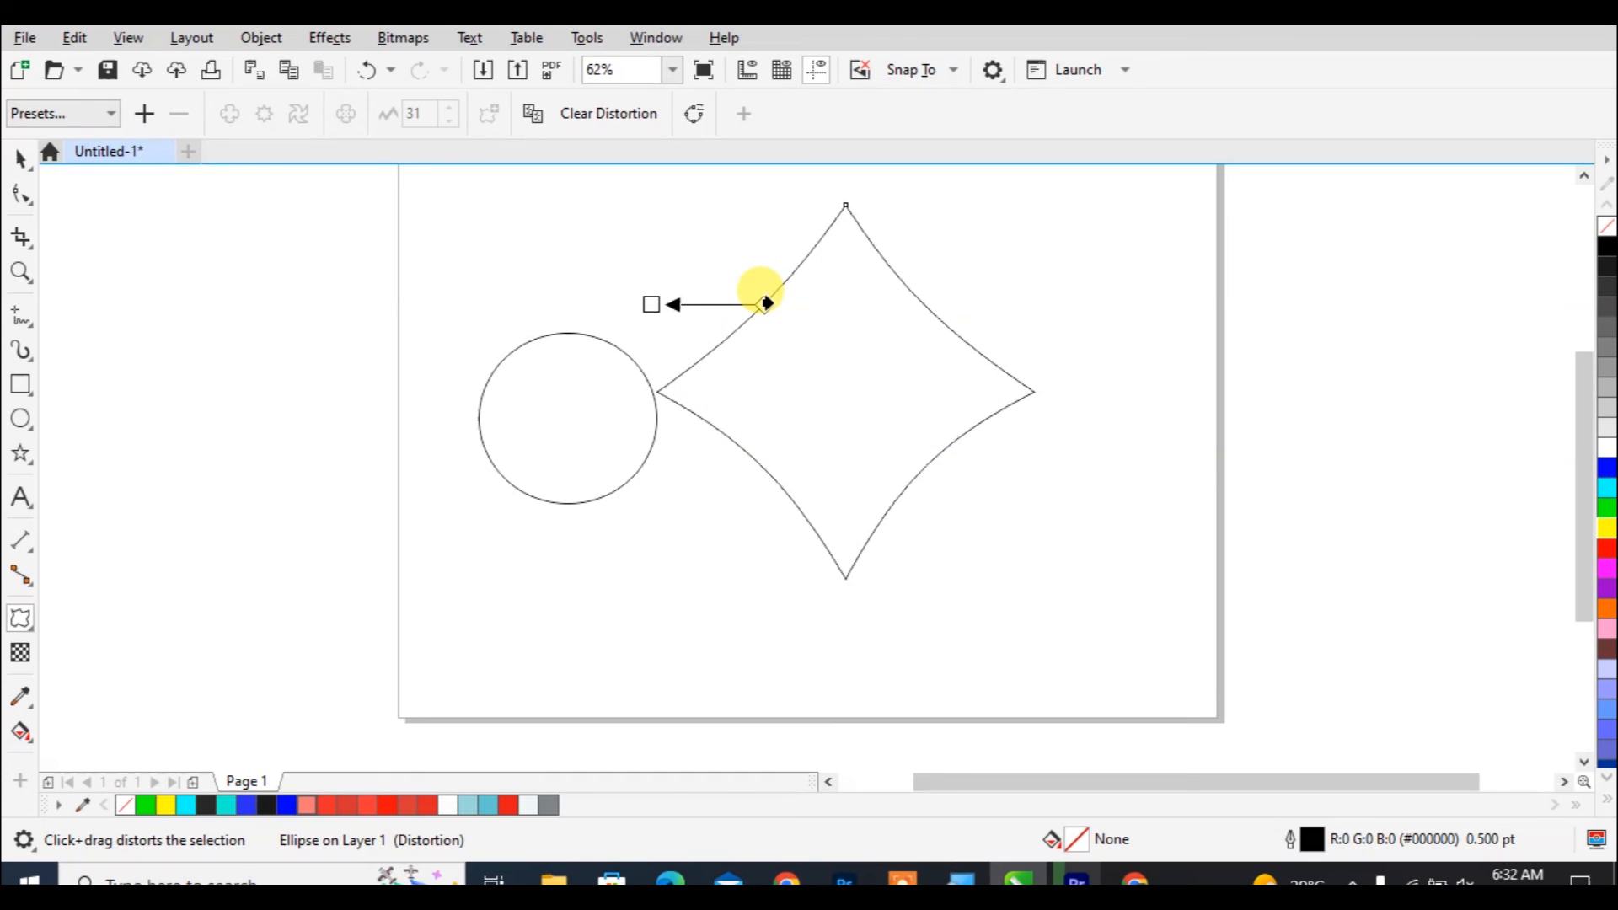
{"action": "left_click", "coordinate": [767, 307]}
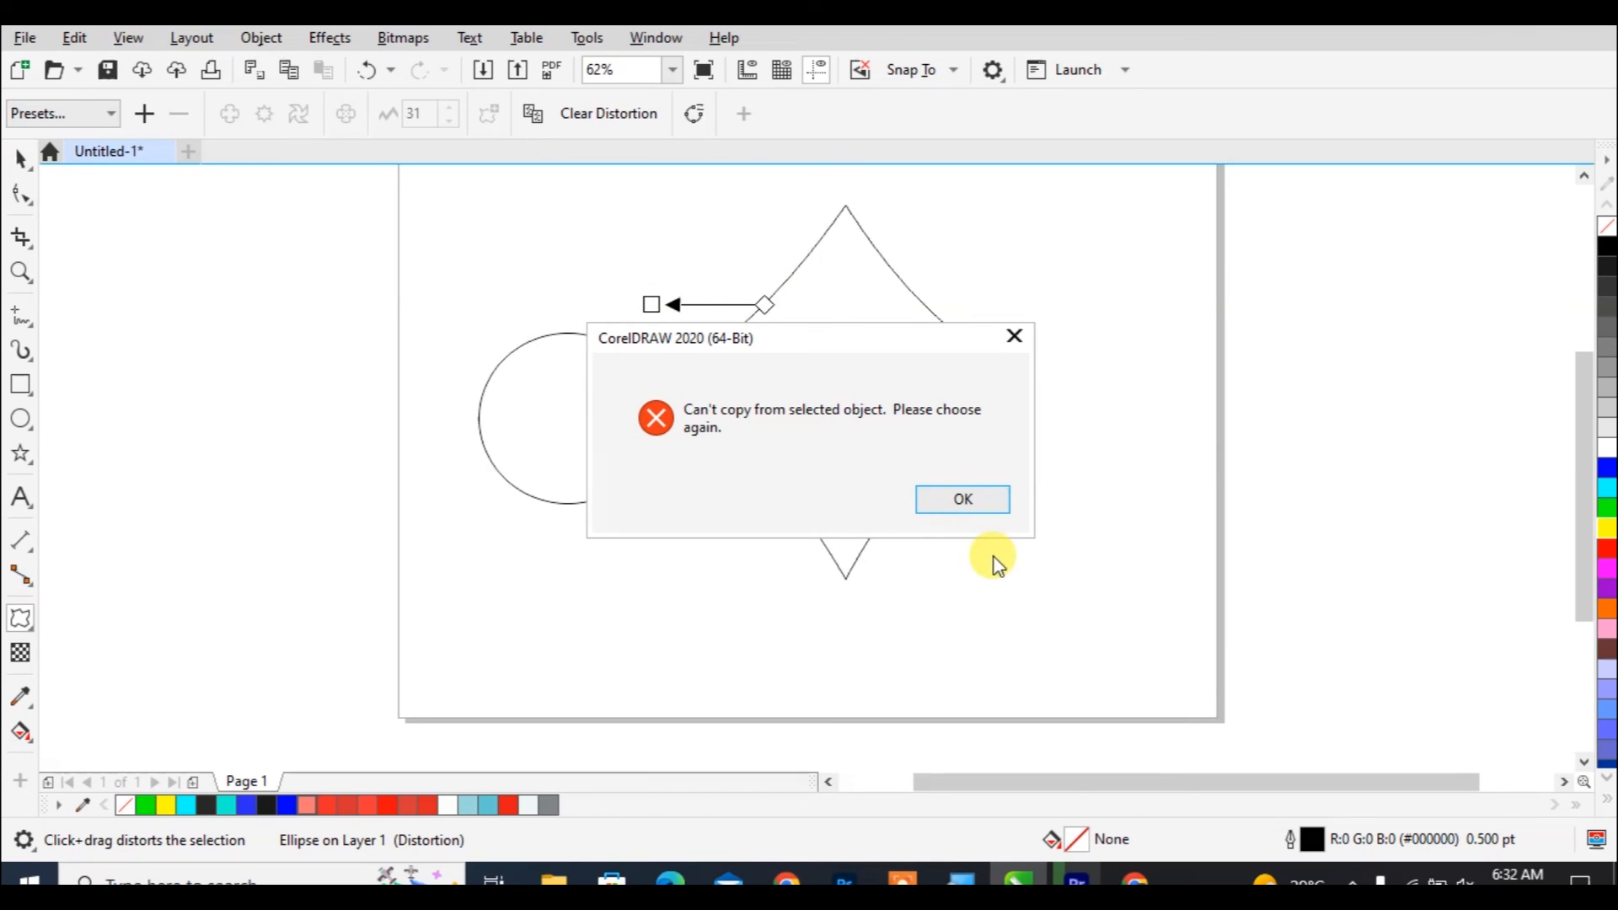
{"action": "left_click", "coordinate": [963, 499]}
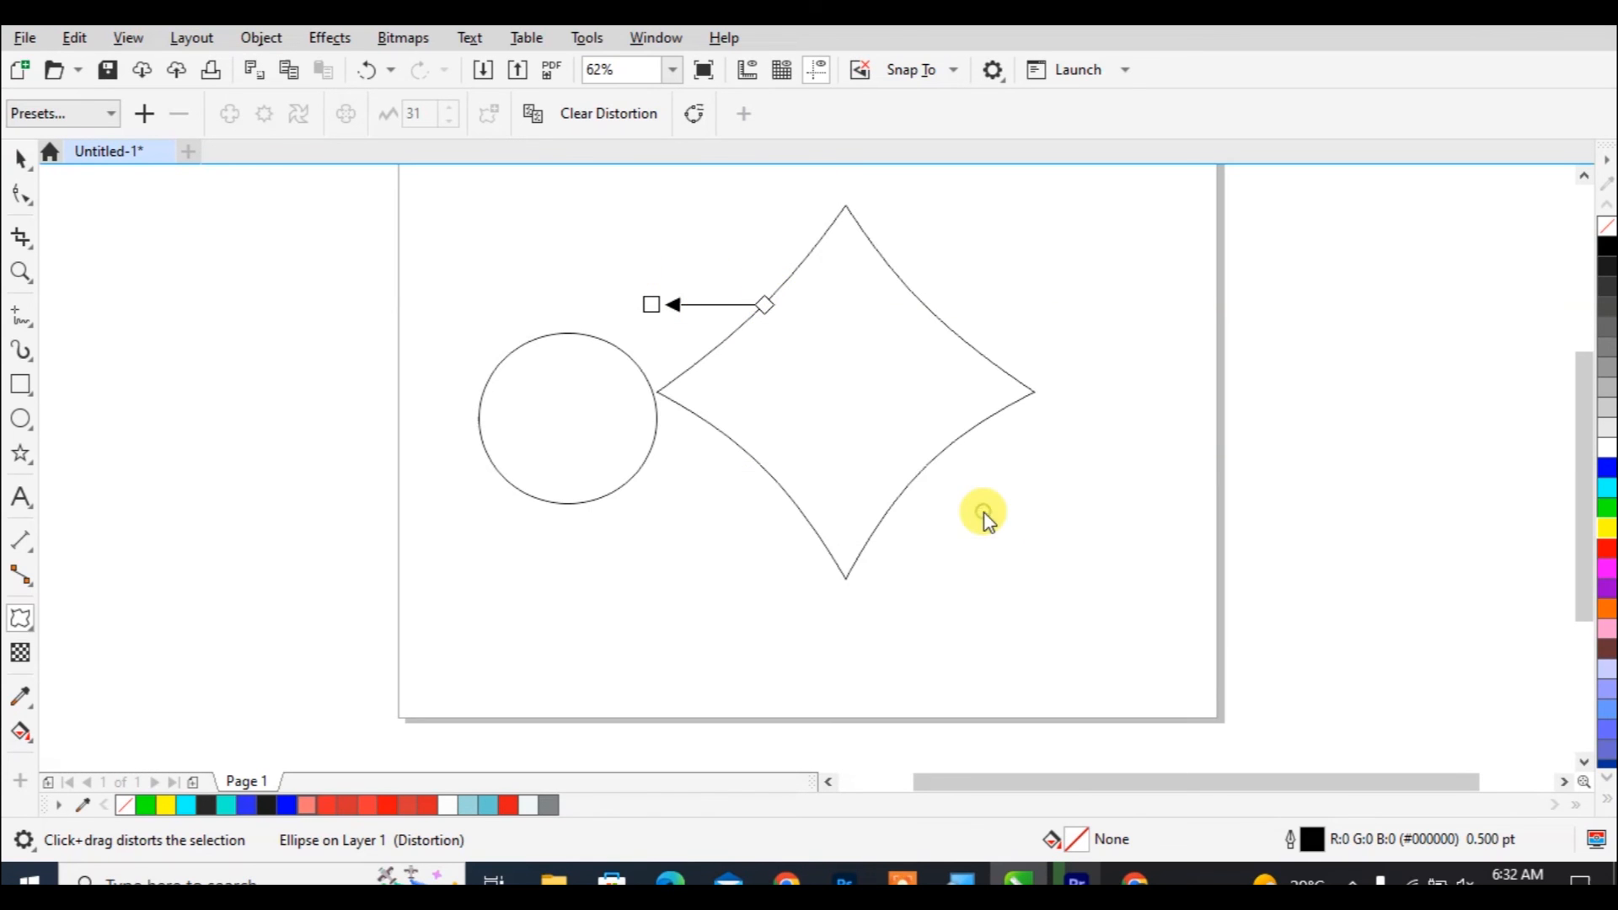
{"action": "left_click", "coordinate": [18, 160]}
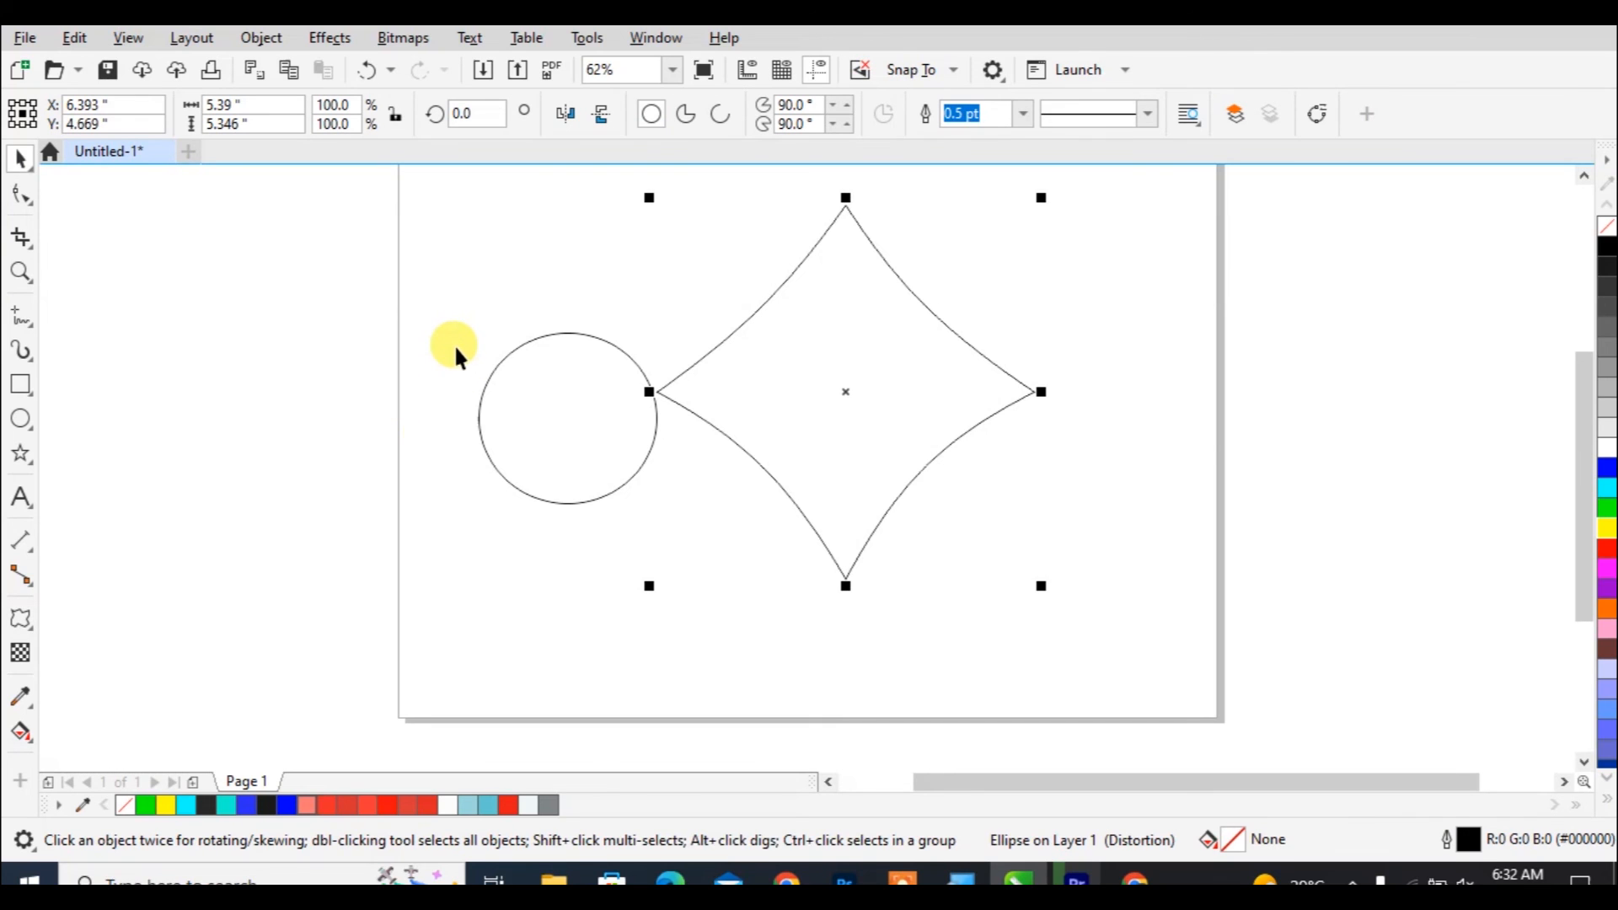